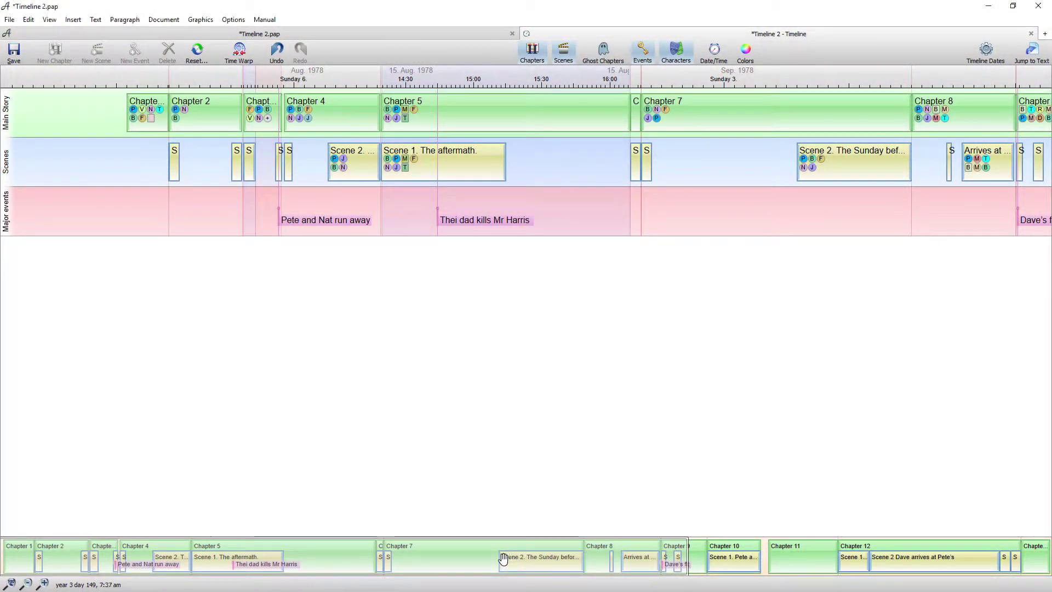
# Step: Pan the timeline right toward Chapter 12, showing September to December 1978
pyautogui.moveTo(502, 559); pyautogui.dragTo(565, 549)
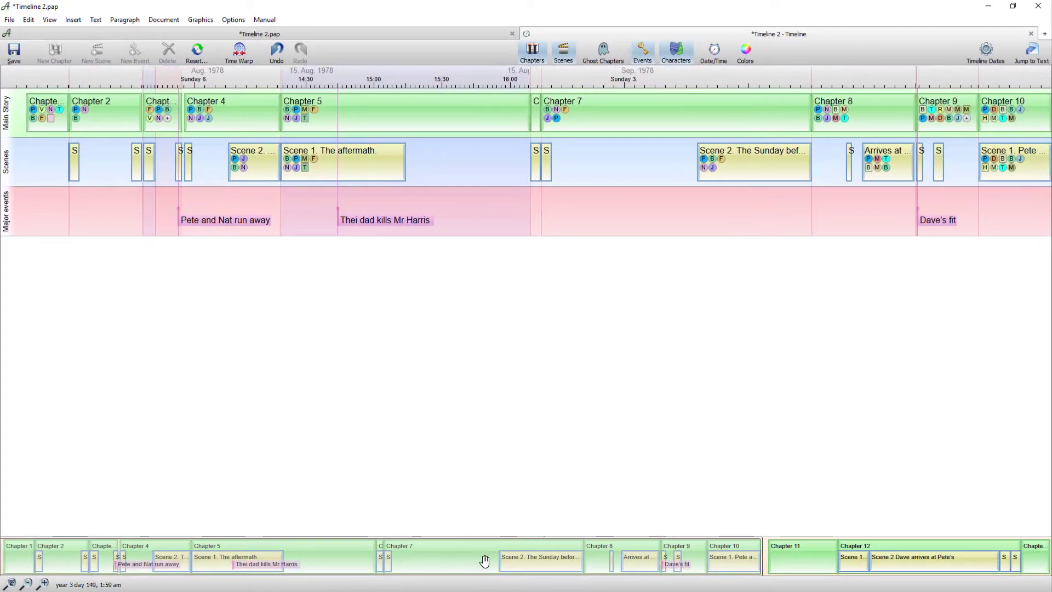
pyautogui.moveTo(484, 560); pyautogui.dragTo(788, 559)
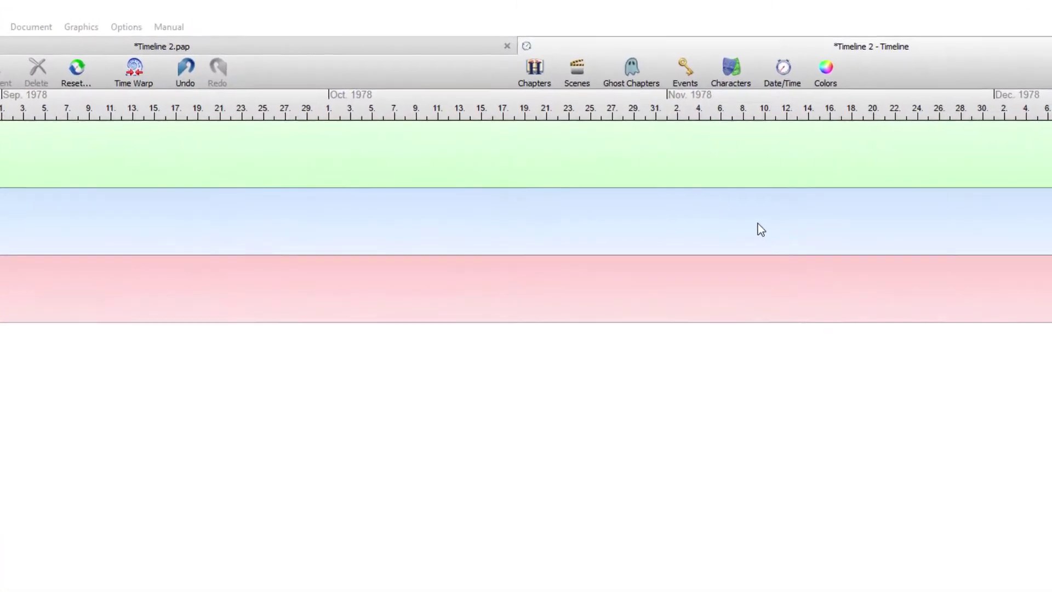
# Step: Turn the Chapters, Scenes and major Events lanes back on in the timeline
pyautogui.click(534, 79)
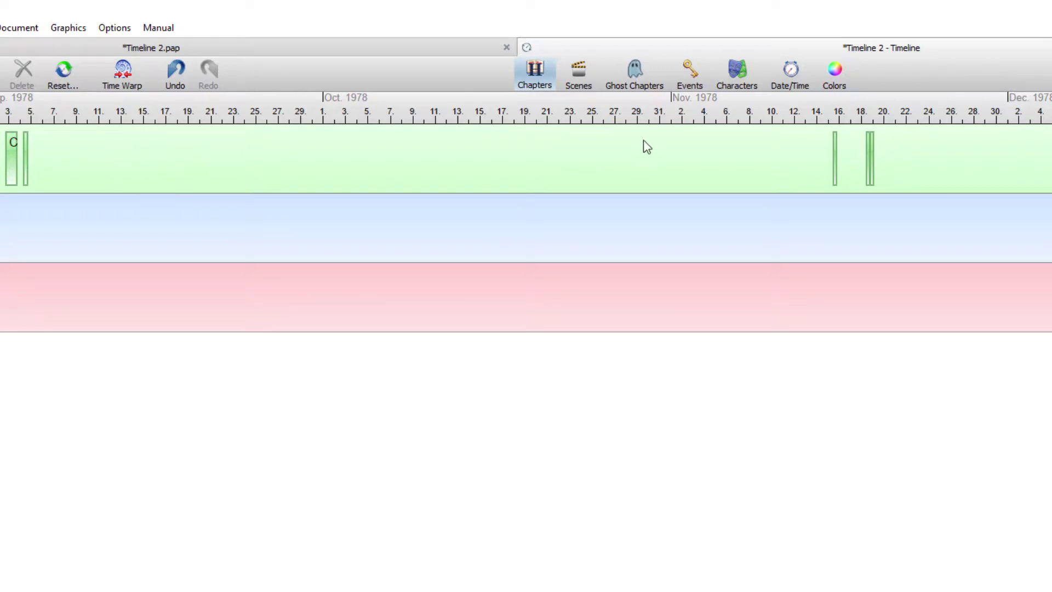
pyautogui.click(582, 77)
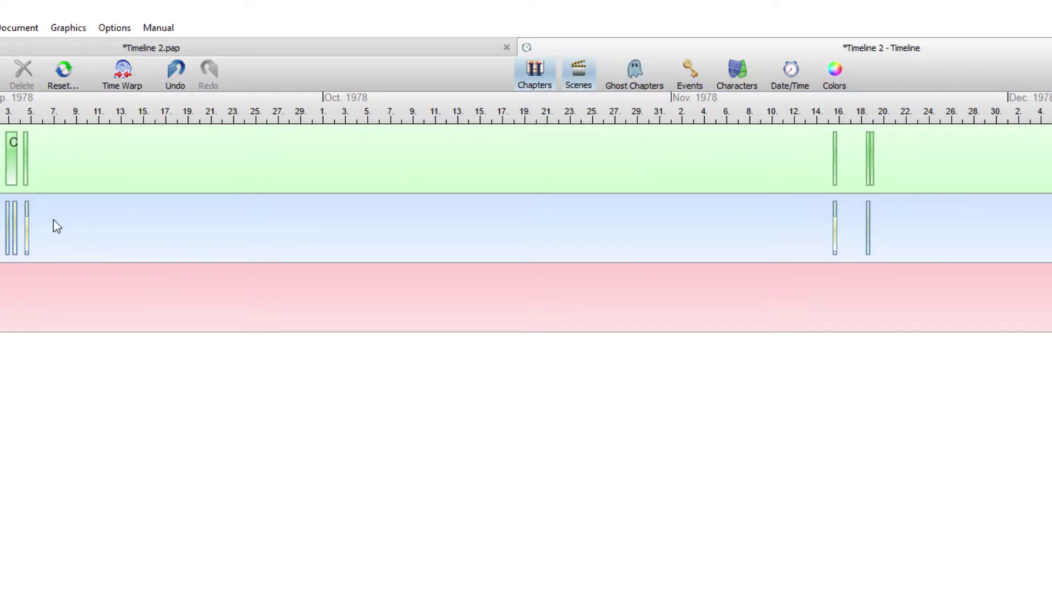
pyautogui.click(692, 64)
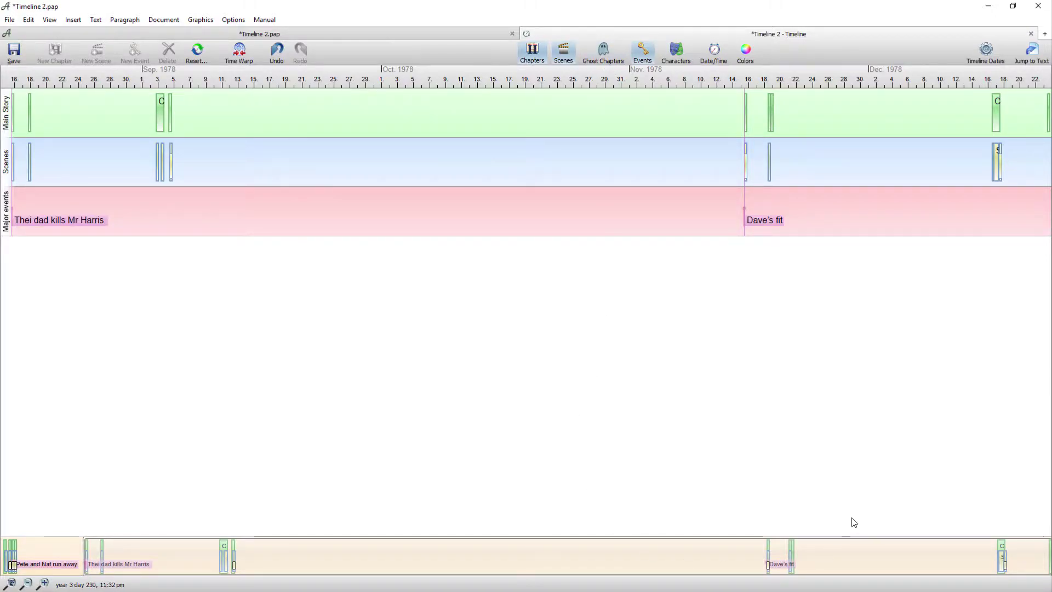
# Step: Zoom into early August 1978 so Chapters 1 to 3 show around 5 August
pyautogui.moveTo(714, 563); pyautogui.dragTo(671, 562)
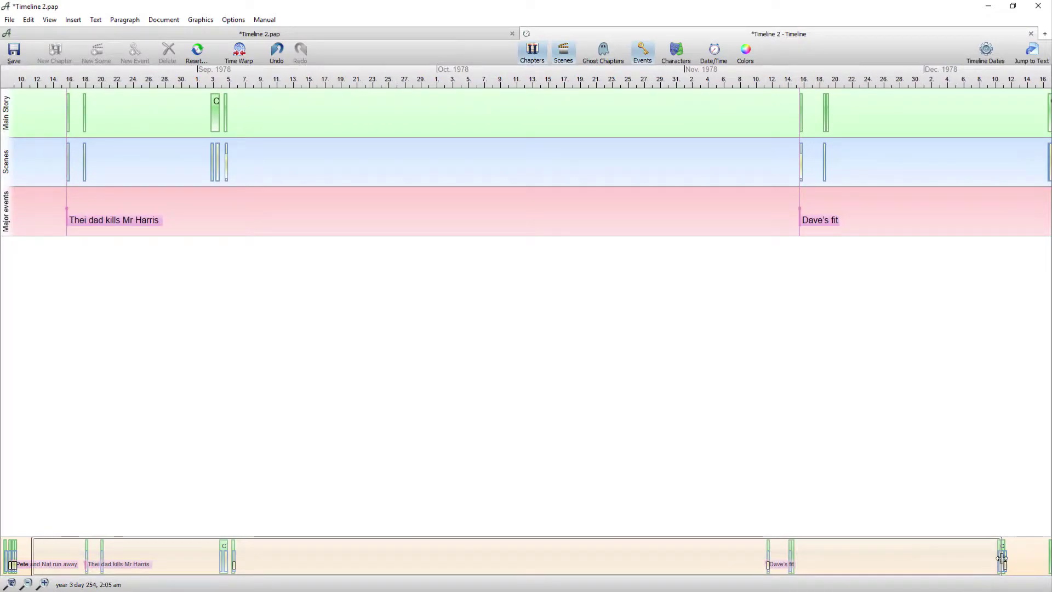
pyautogui.moveTo(1002, 558); pyautogui.dragTo(103, 557)
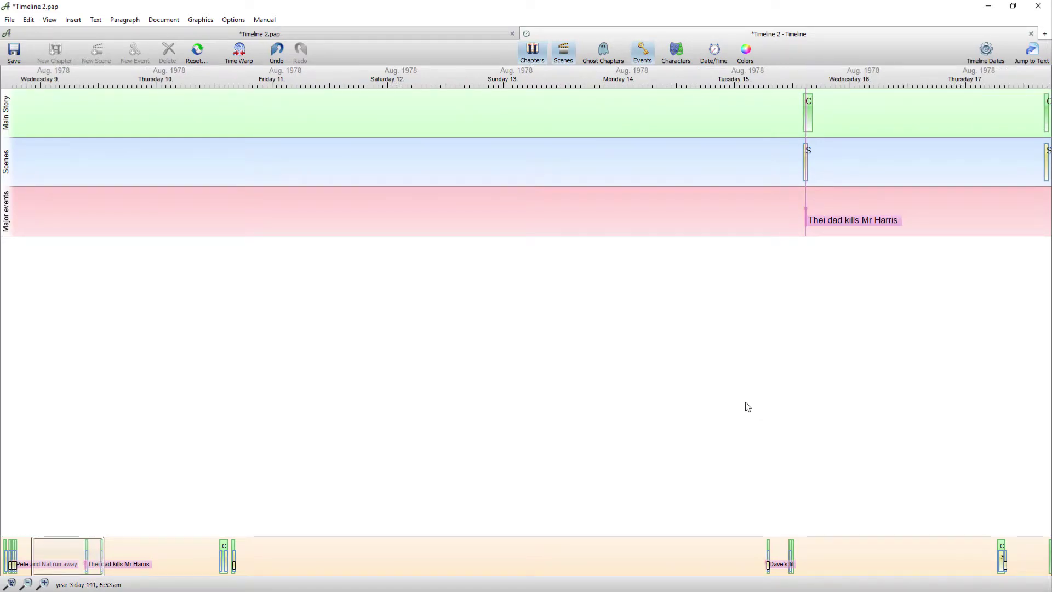
pyautogui.scroll(-3, 736, 378)
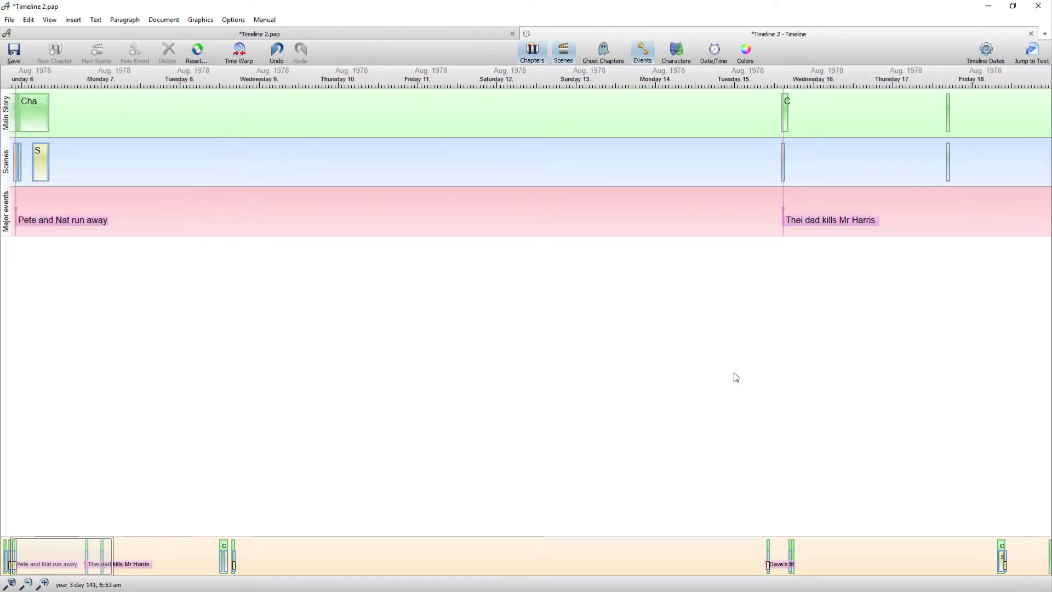
pyautogui.scroll(-4, 736, 378)
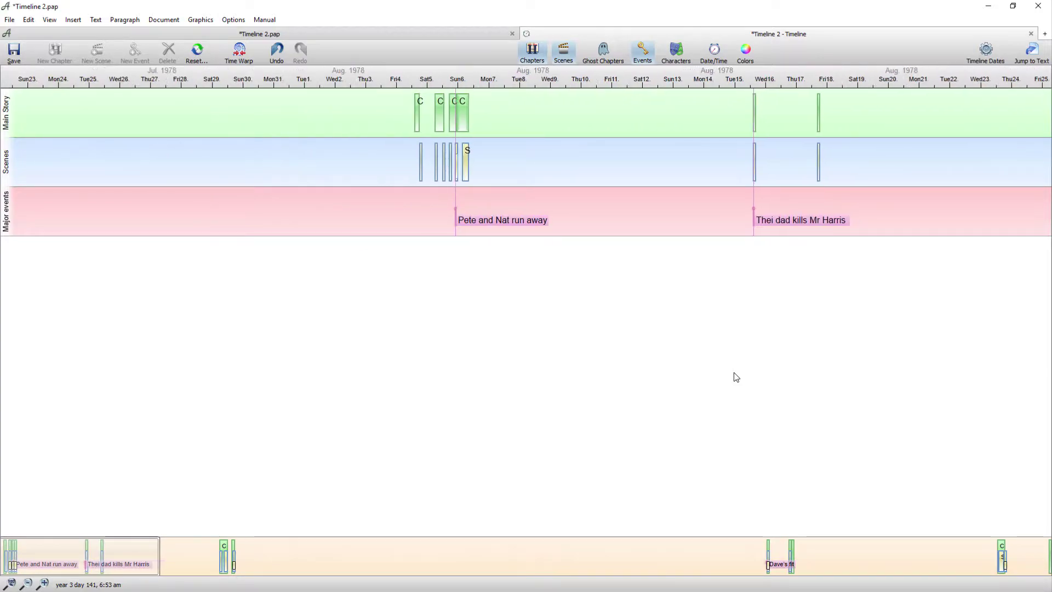
pyautogui.scroll(8, 736, 378)
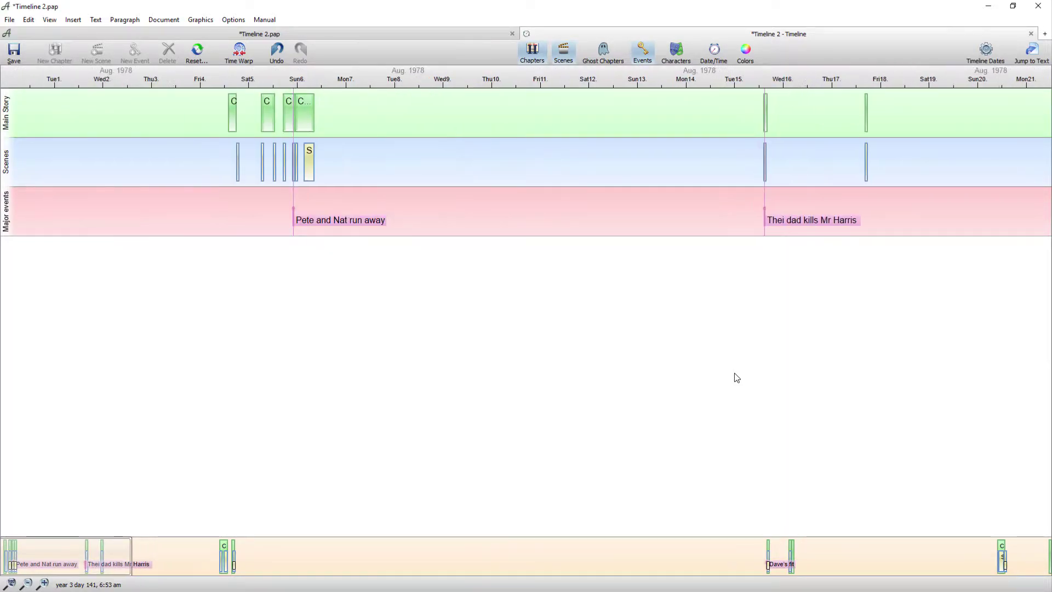
pyautogui.scroll(3, 736, 379)
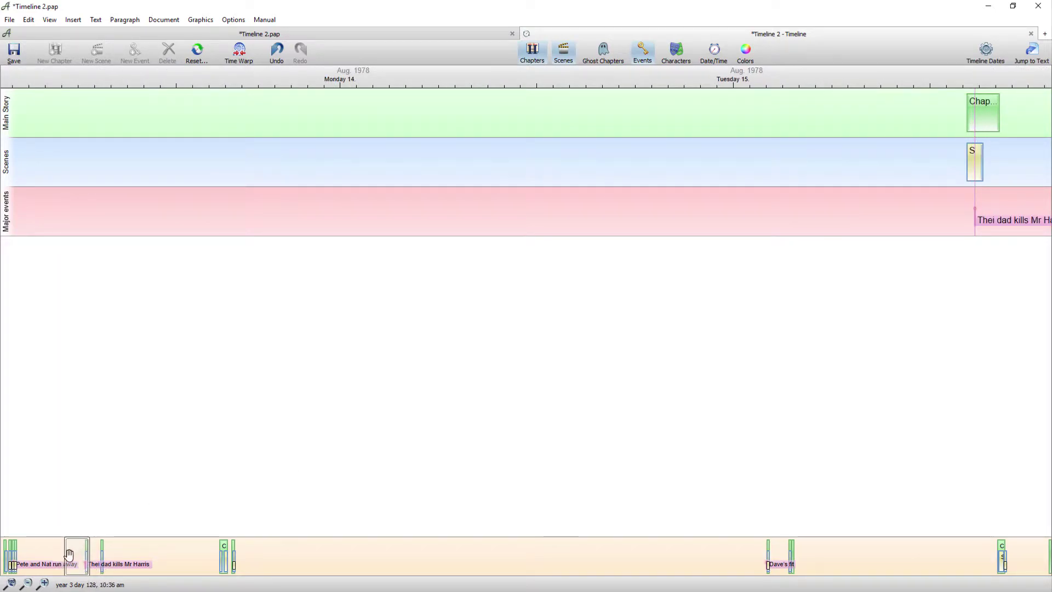
pyautogui.moveTo(70, 554); pyautogui.dragTo(10, 555)
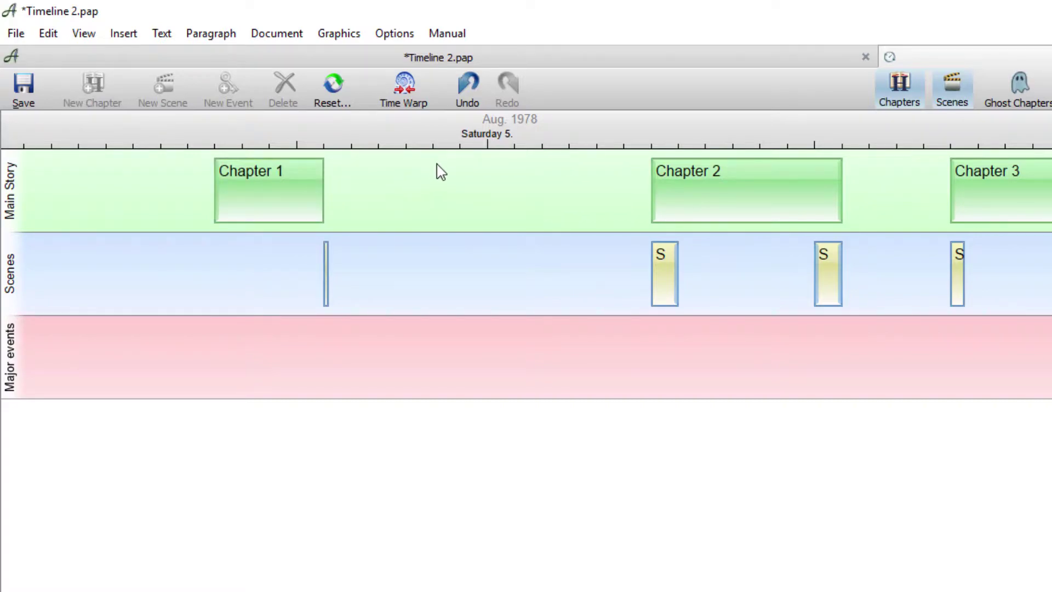
# Step: Time-warp the empty overnight gap so Chapters 1 and 2 nearly touch
pyautogui.click(413, 106)
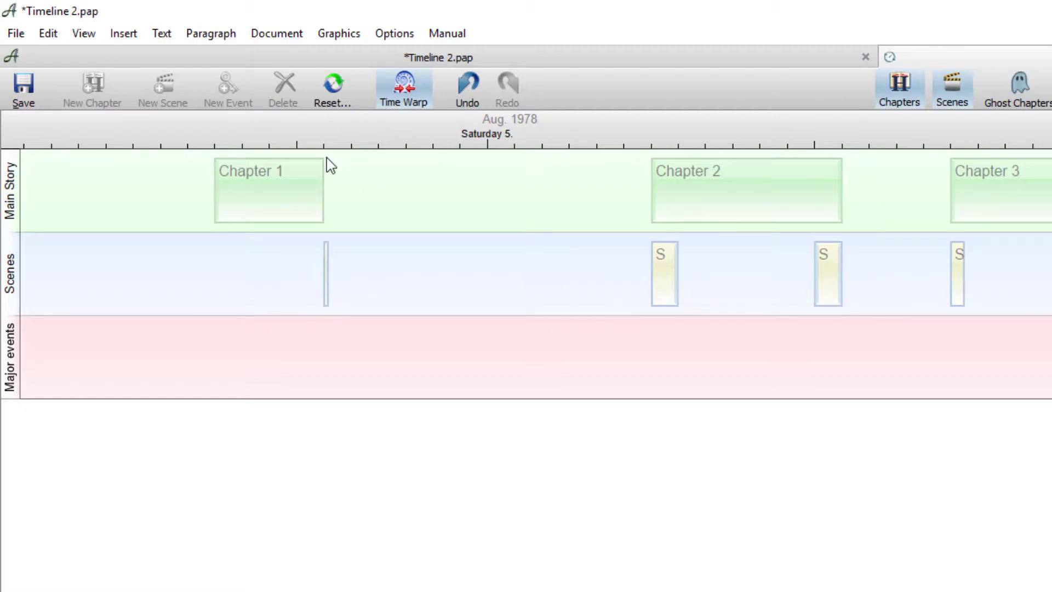
pyautogui.moveTo(327, 163)
pyautogui.mouseDown()
pyautogui.moveTo(636, 179)
pyautogui.moveTo(653, 189)
pyautogui.mouseUp()
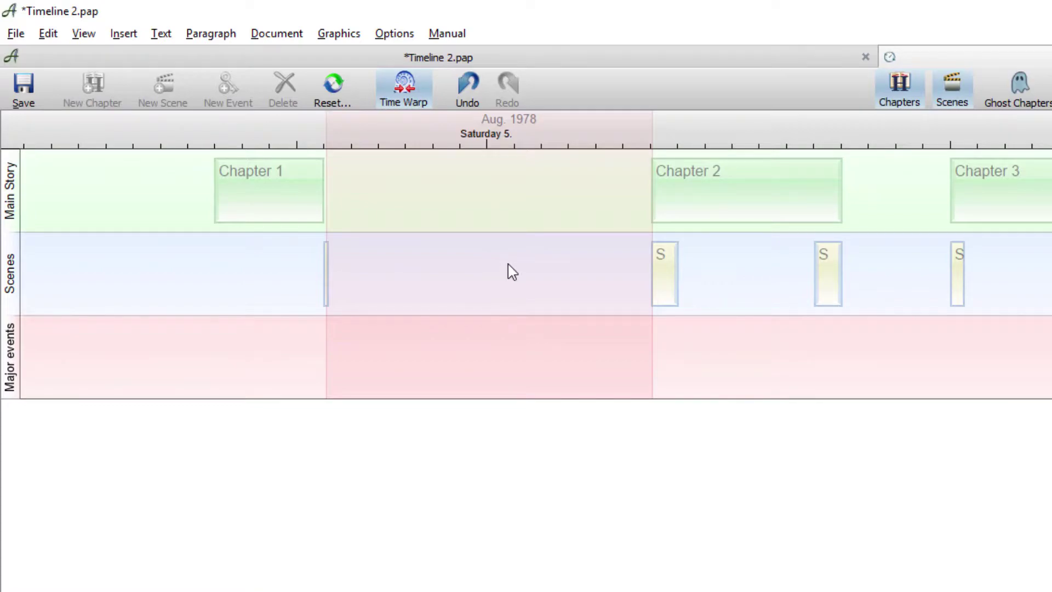
pyautogui.scroll(-5, 508, 269)
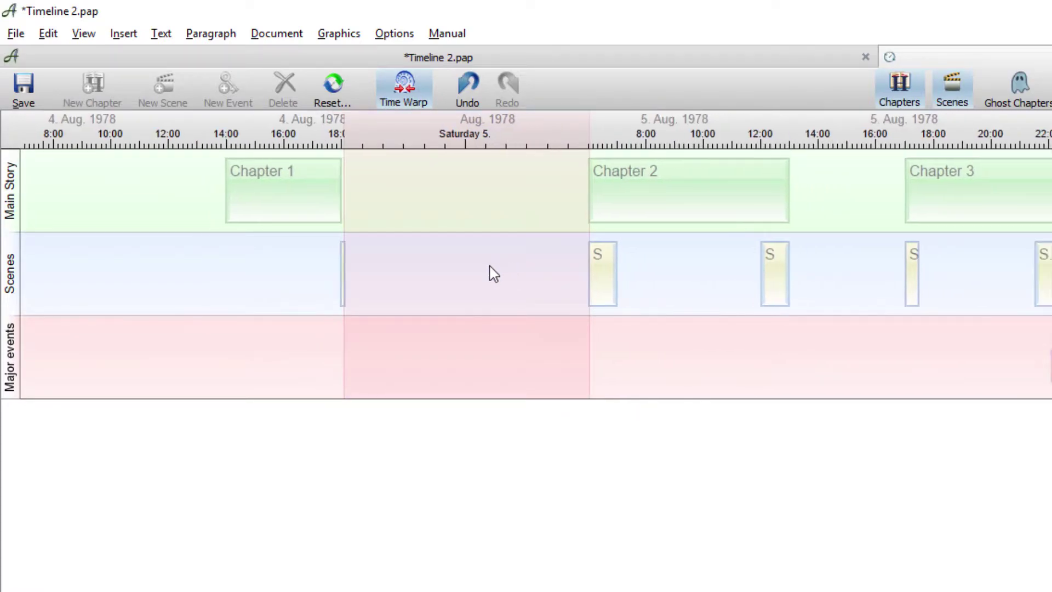
pyautogui.scroll(-5, 493, 273)
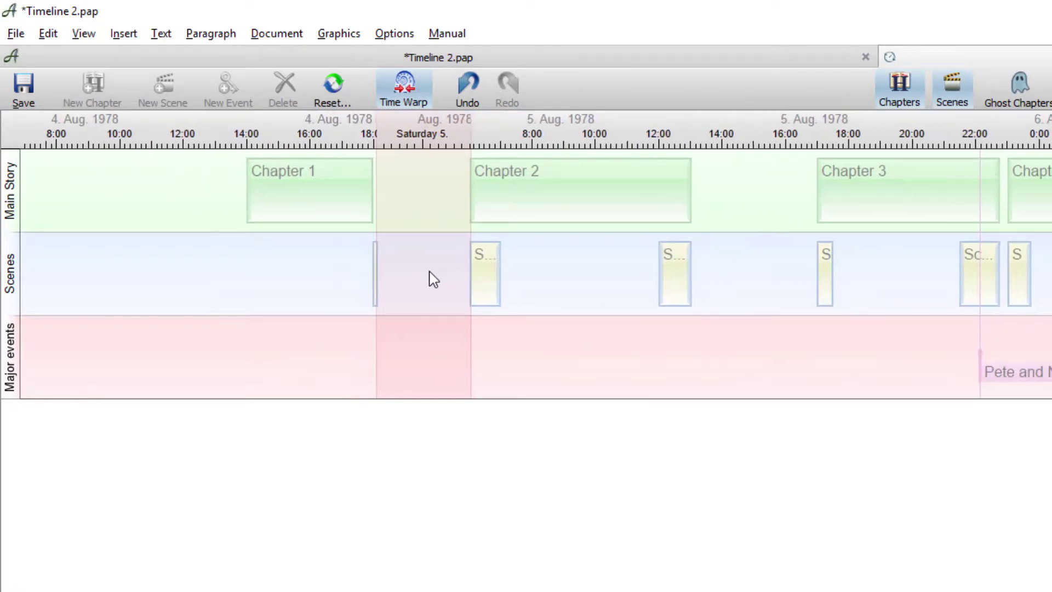
pyautogui.scroll(-4, 430, 276)
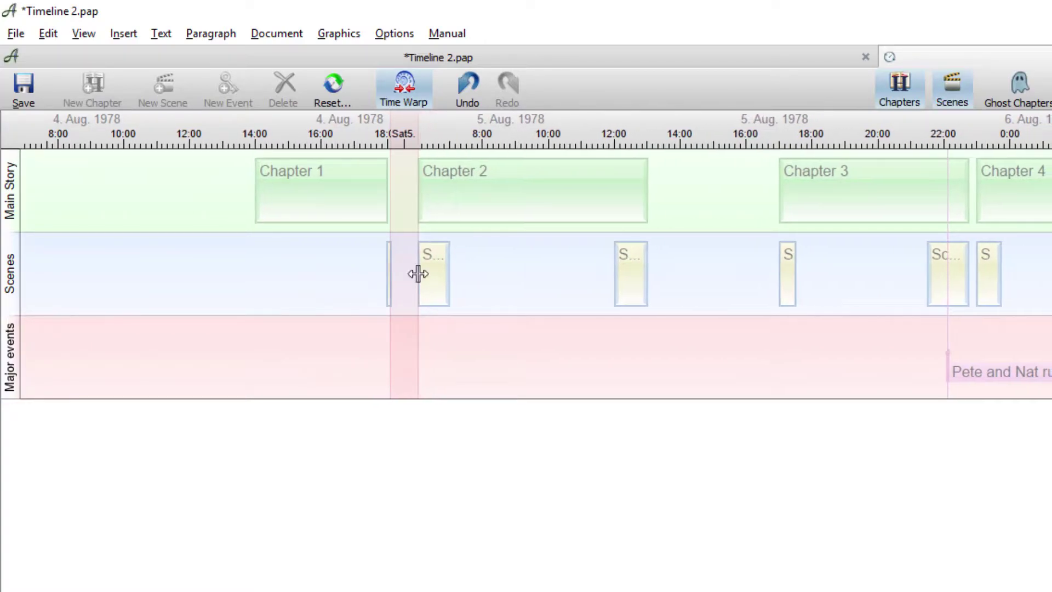
pyautogui.scroll(-4, 403, 285)
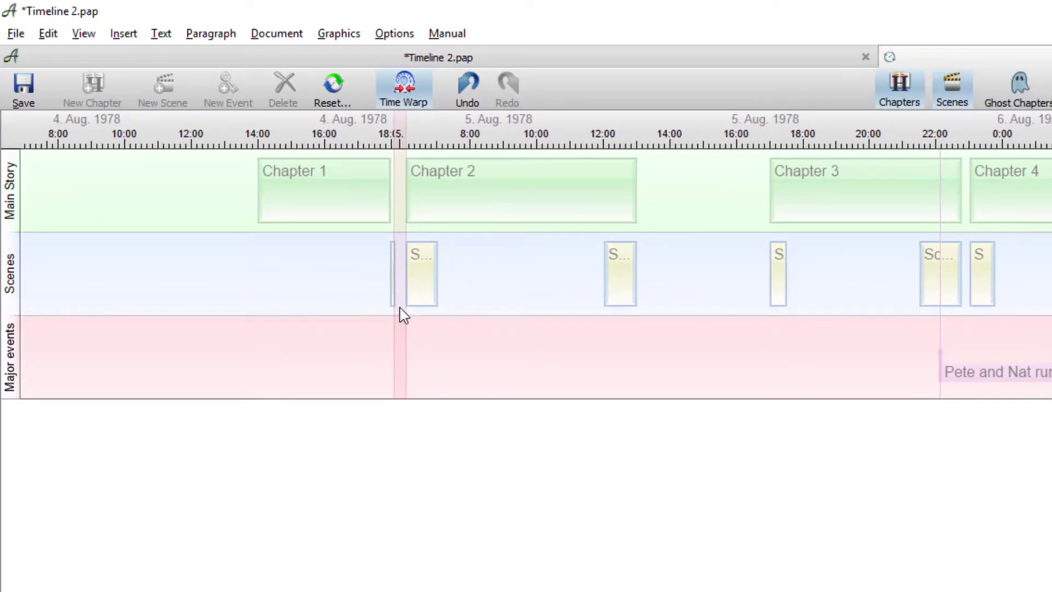
pyautogui.scroll(-3, 403, 316)
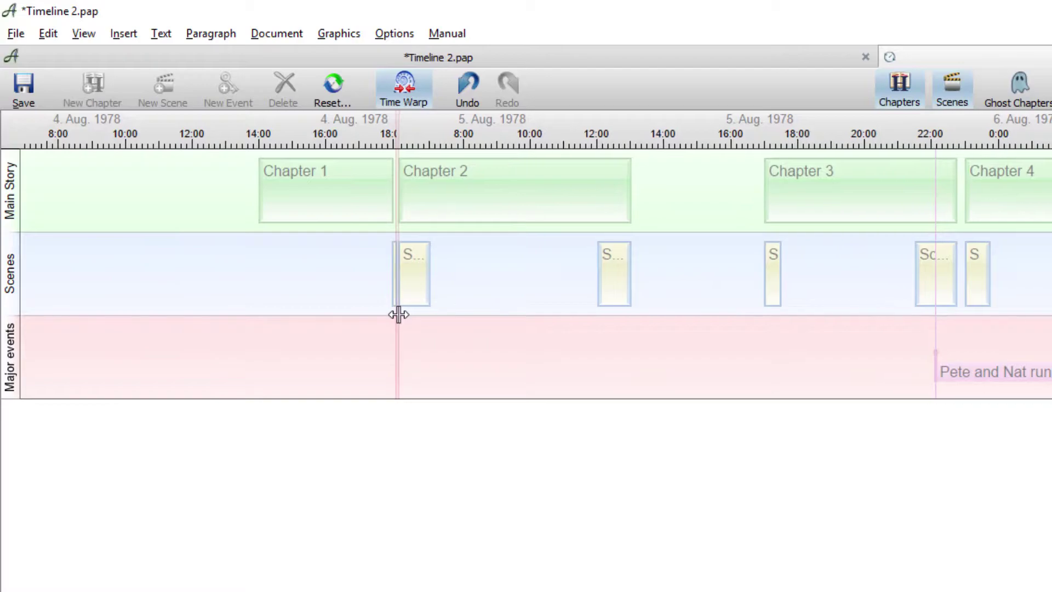
pyautogui.scroll(-1, 399, 314)
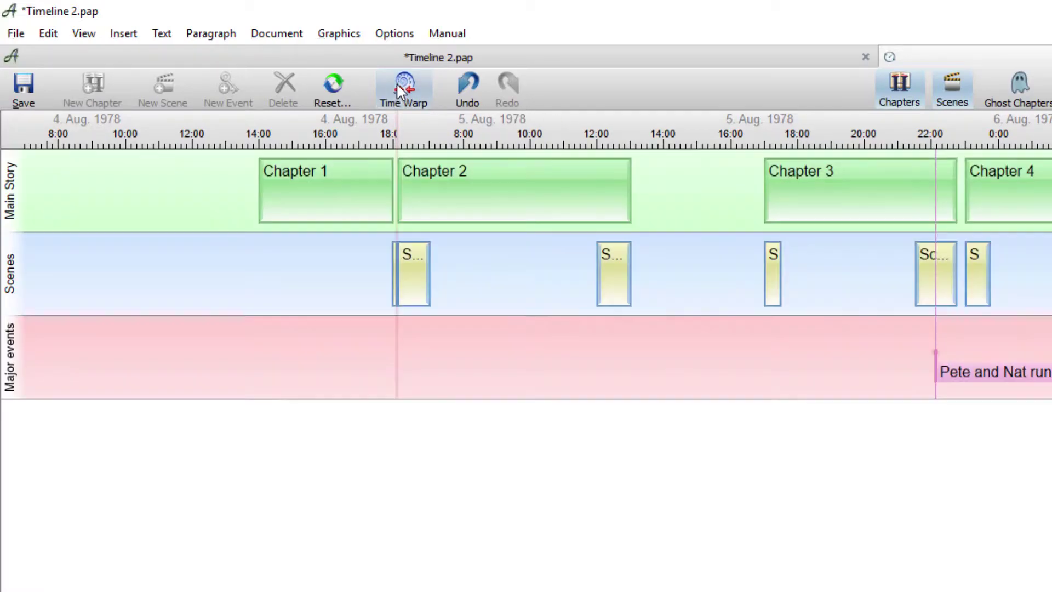
pyautogui.click(669, 206)
# Step: Time-warp the empty afternoon gap before Chapter 3, extending the span slightly earlier
pyautogui.hotkey('ctrl', 't')
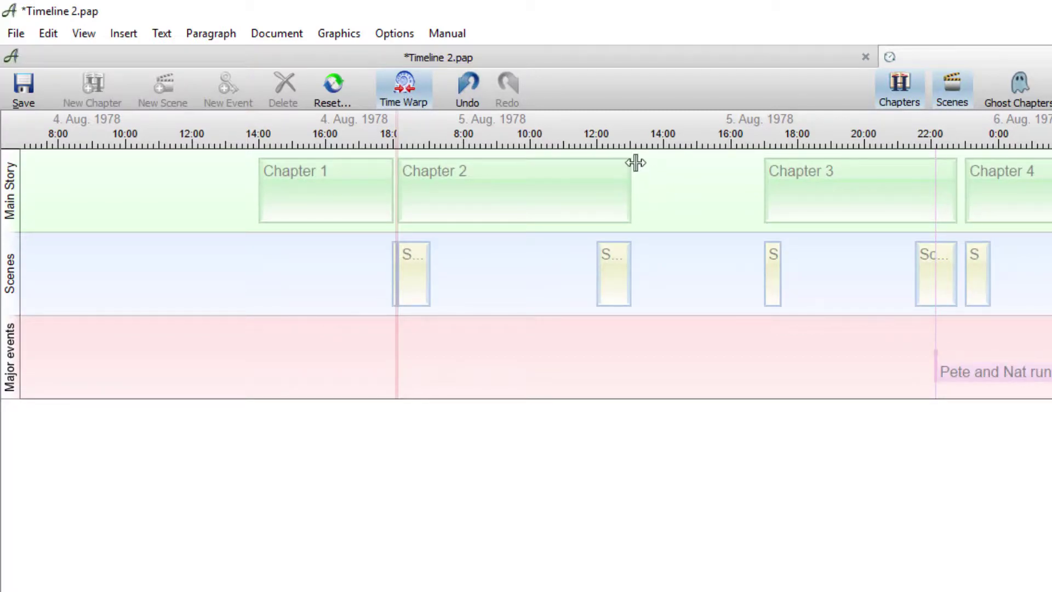
pyautogui.moveTo(636, 165)
pyautogui.mouseDown()
pyautogui.moveTo(670, 212)
pyautogui.moveTo(762, 215)
pyautogui.mouseUp()
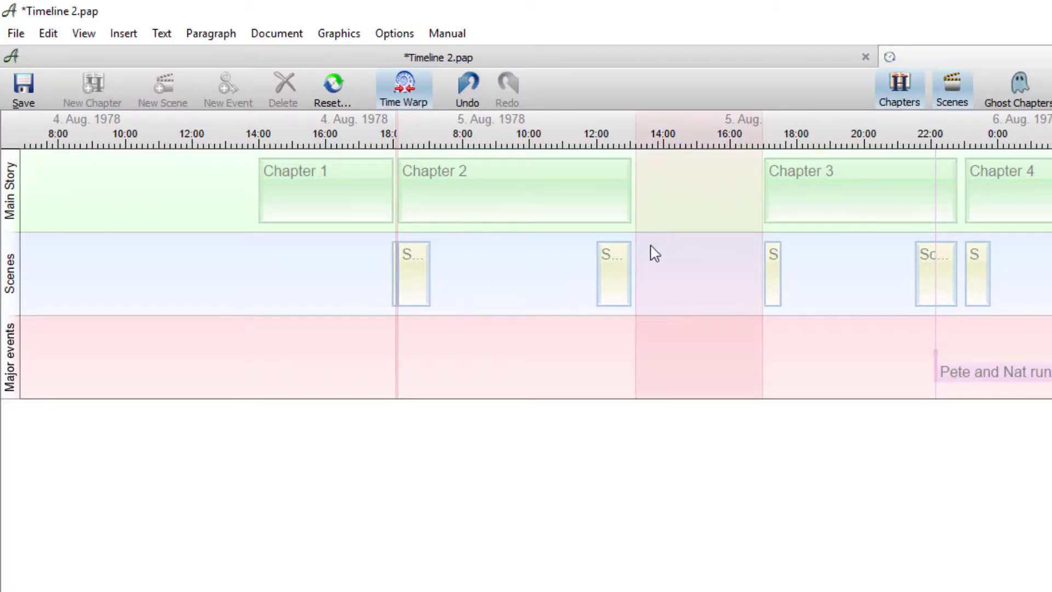
pyautogui.moveTo(636, 237); pyautogui.dragTo(633, 233)
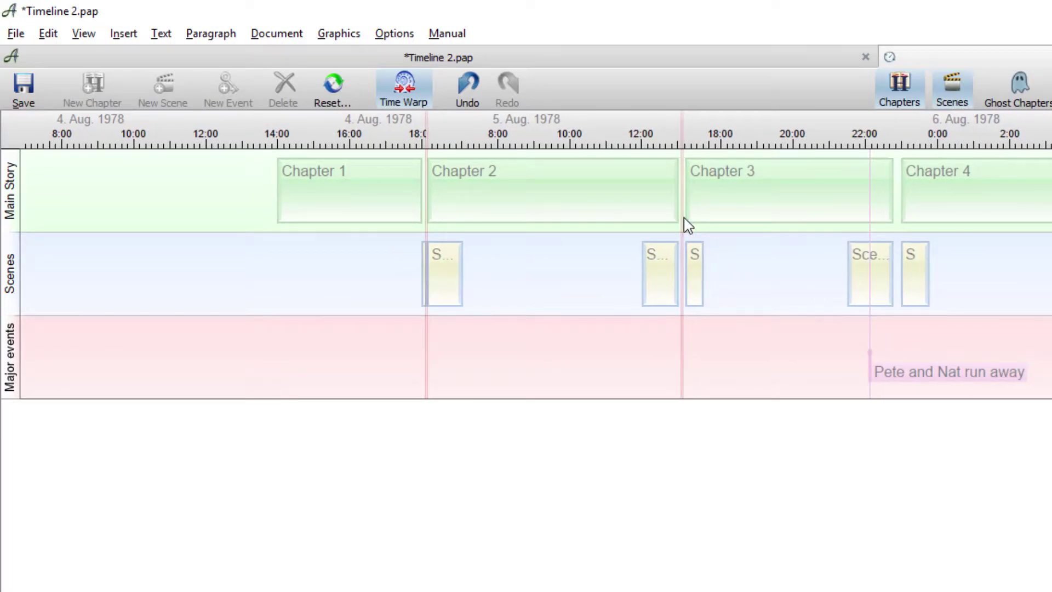
pyautogui.click(403, 90)
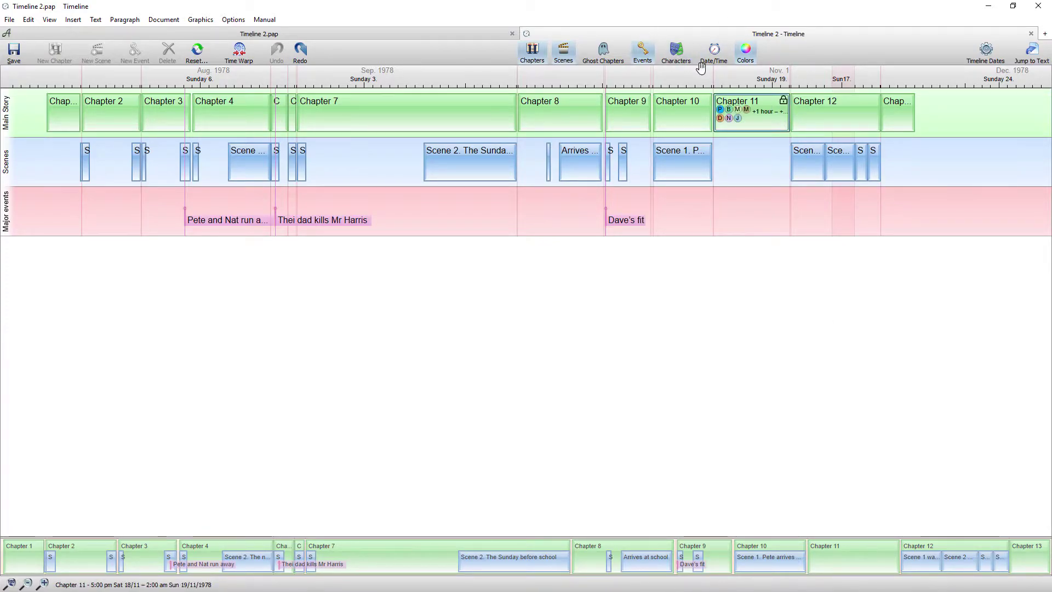
# Step: Show characters, dates, times and locks on items, then zoom to half-hour detail
pyautogui.click(677, 49)
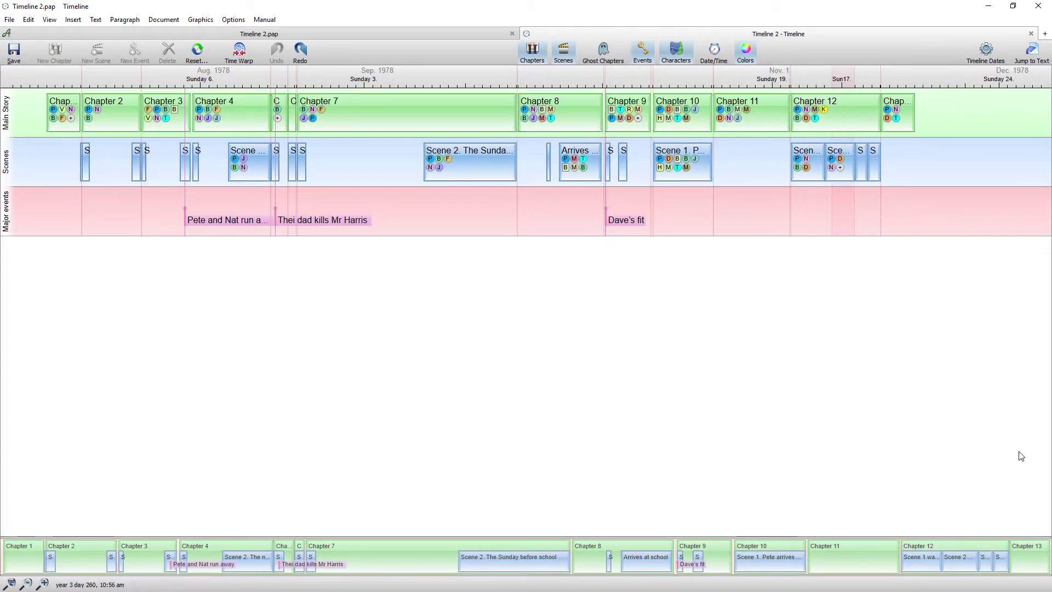
pyautogui.click(712, 51)
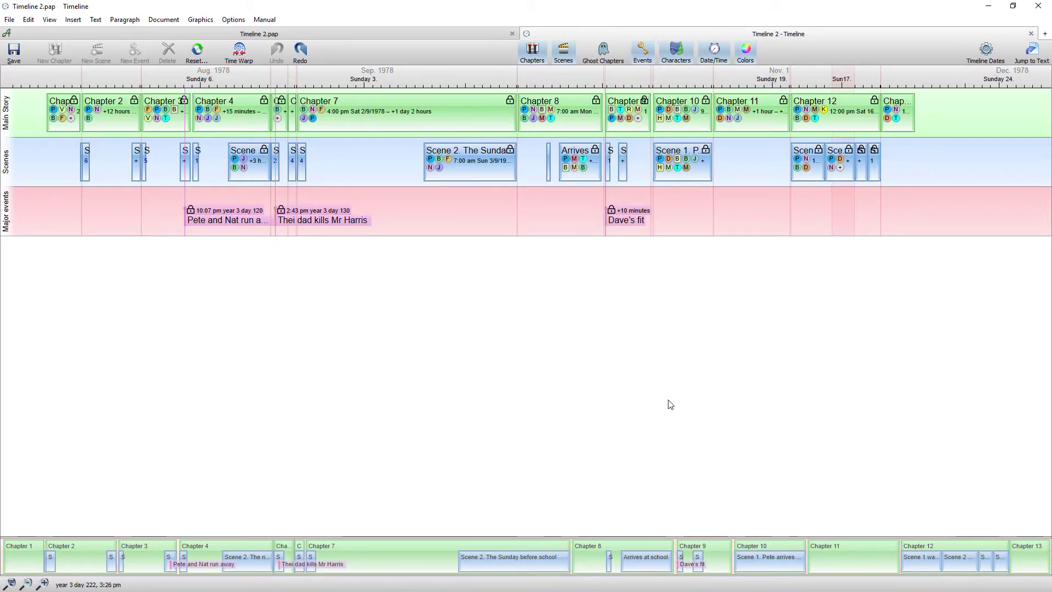
pyautogui.scroll(5, 671, 400)
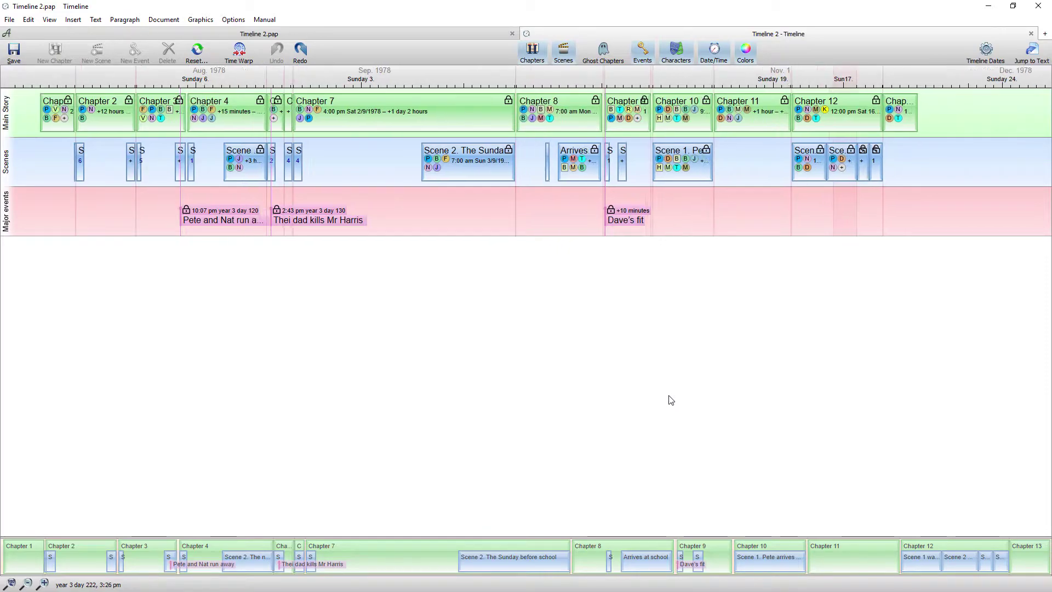
pyautogui.scroll(5, 671, 400)
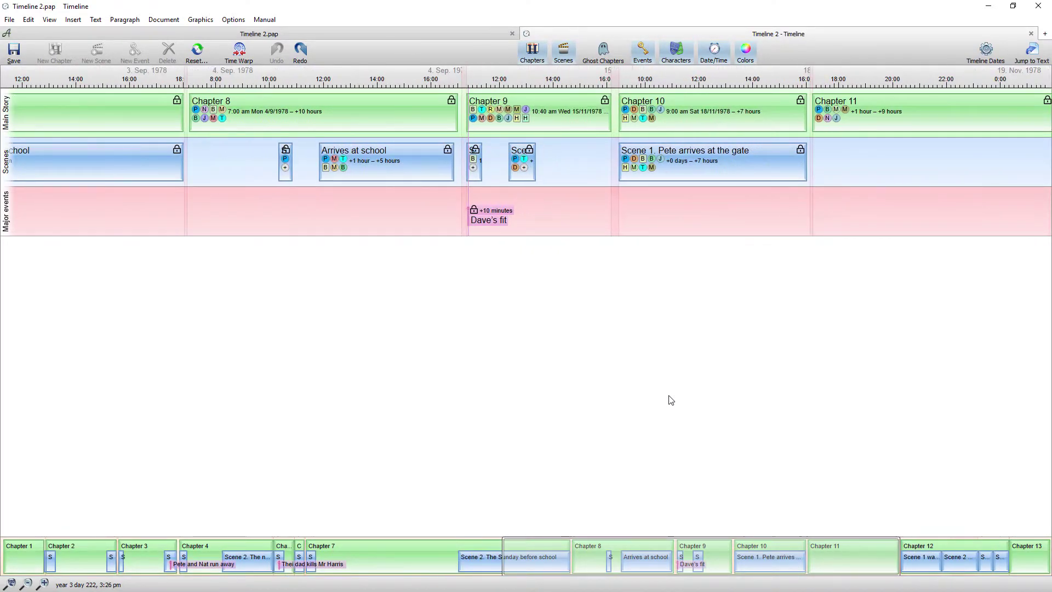
pyautogui.scroll(1, 671, 400)
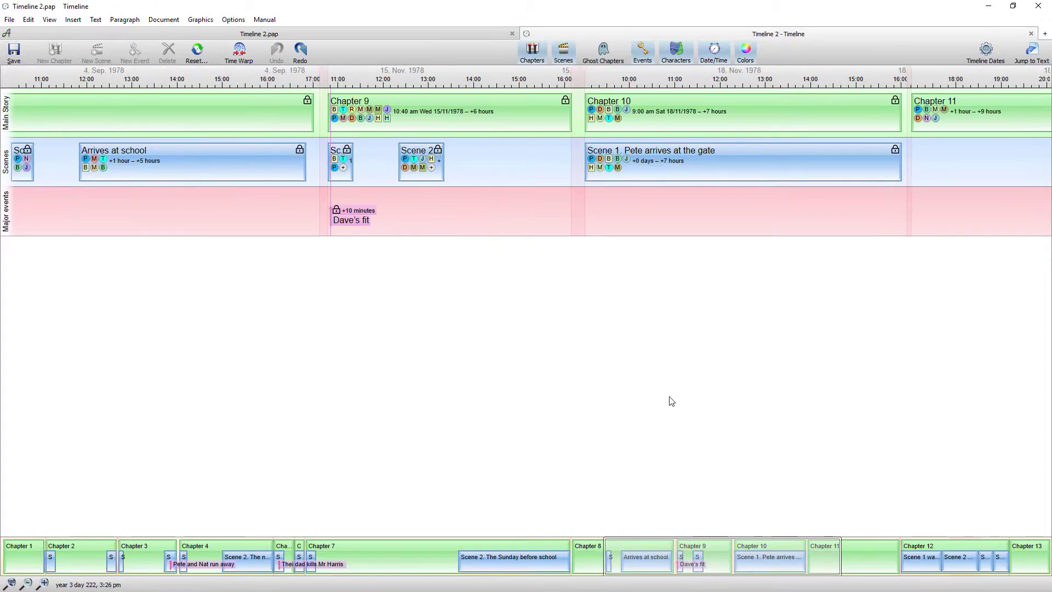
pyautogui.scroll(2, 672, 400)
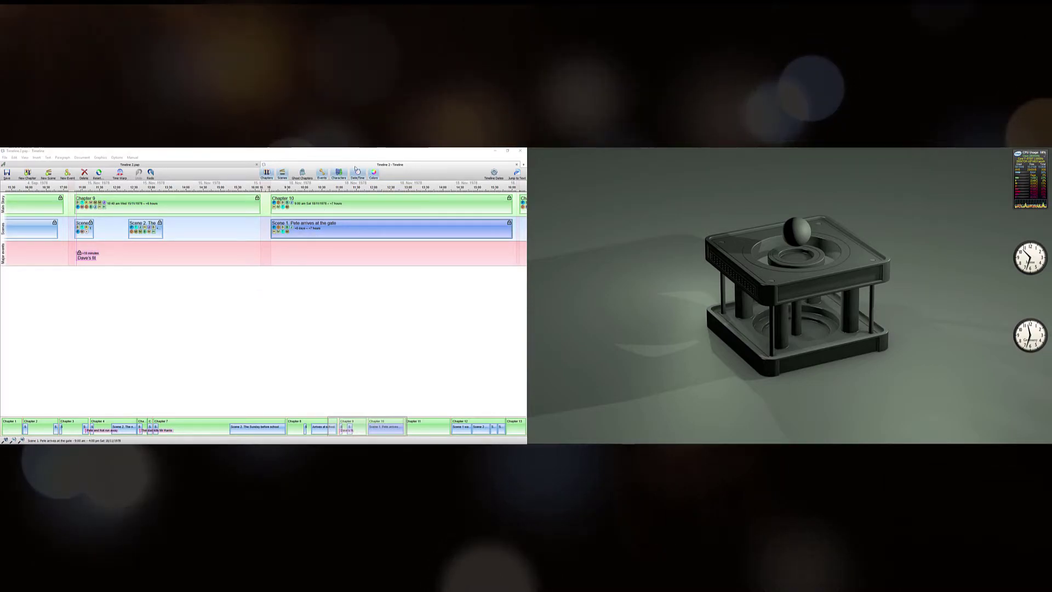
# Step: Detach the Timeline tab into its own floating window
pyautogui.moveTo(355, 165); pyautogui.dragTo(632, 176)
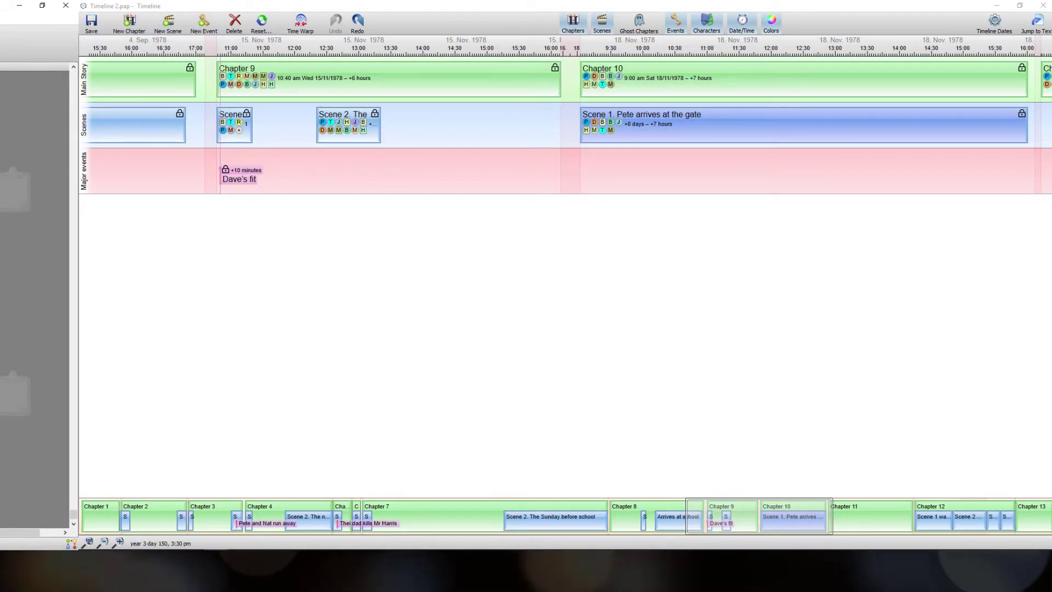
# Step: Create a new chapter titled 'Chapter 14'
pyautogui.click(996, 515)
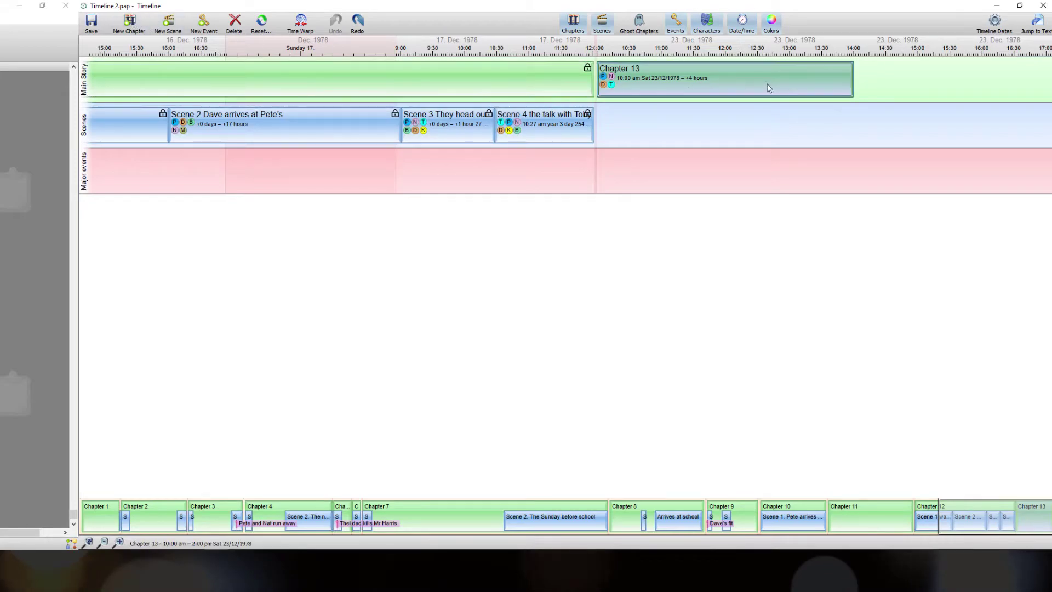
pyautogui.click(128, 26)
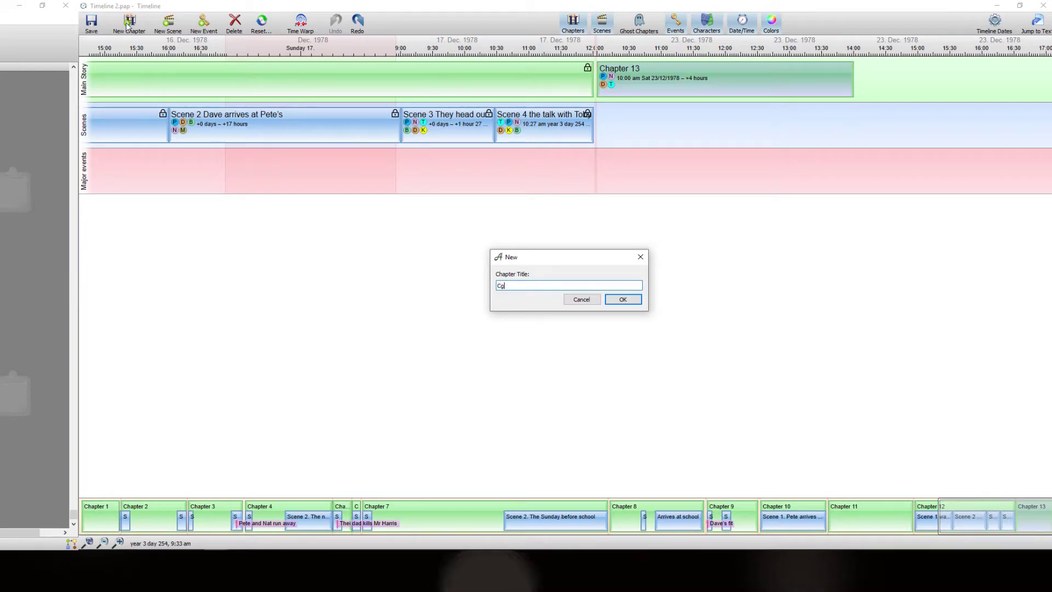
pyautogui.write('Chapter')
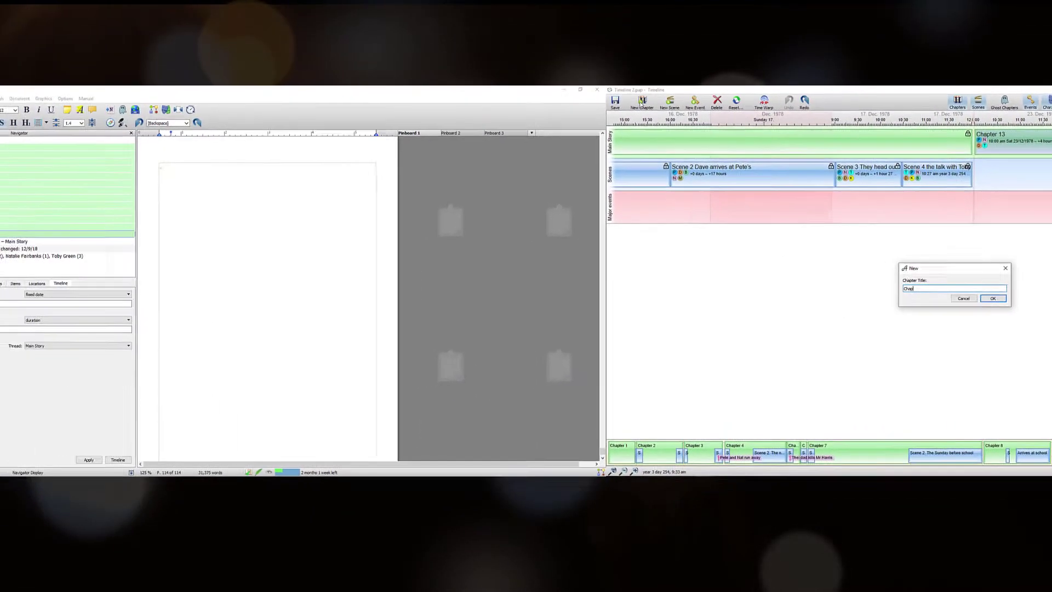
pyautogui.write(' 14')
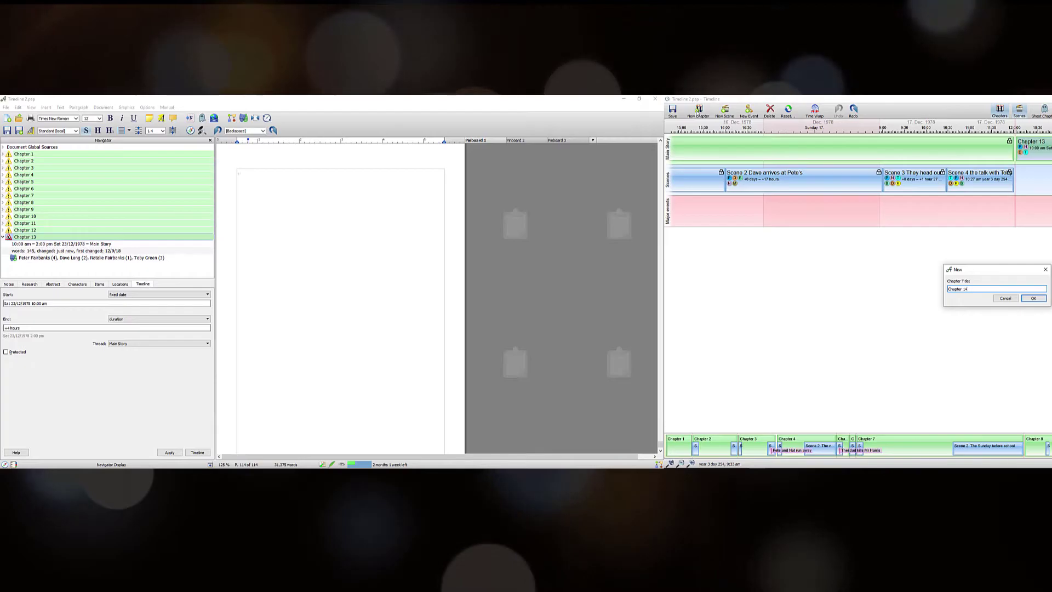
pyautogui.press('Return')
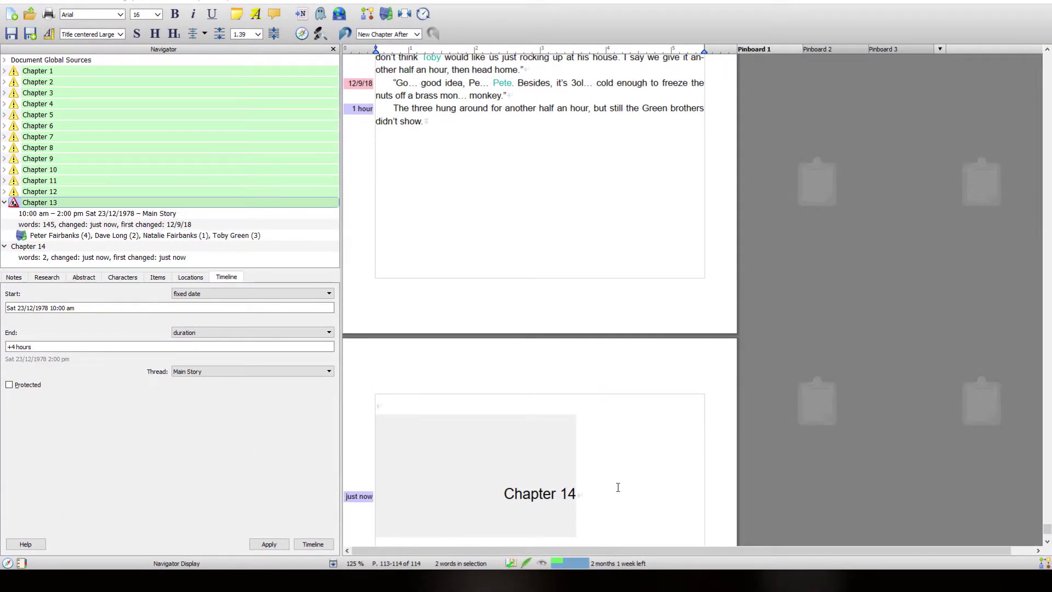
# Step: Start a Standard Book paragraph below the Chapter 14 heading
pyautogui.click(618, 488)
pyautogui.press('Return')
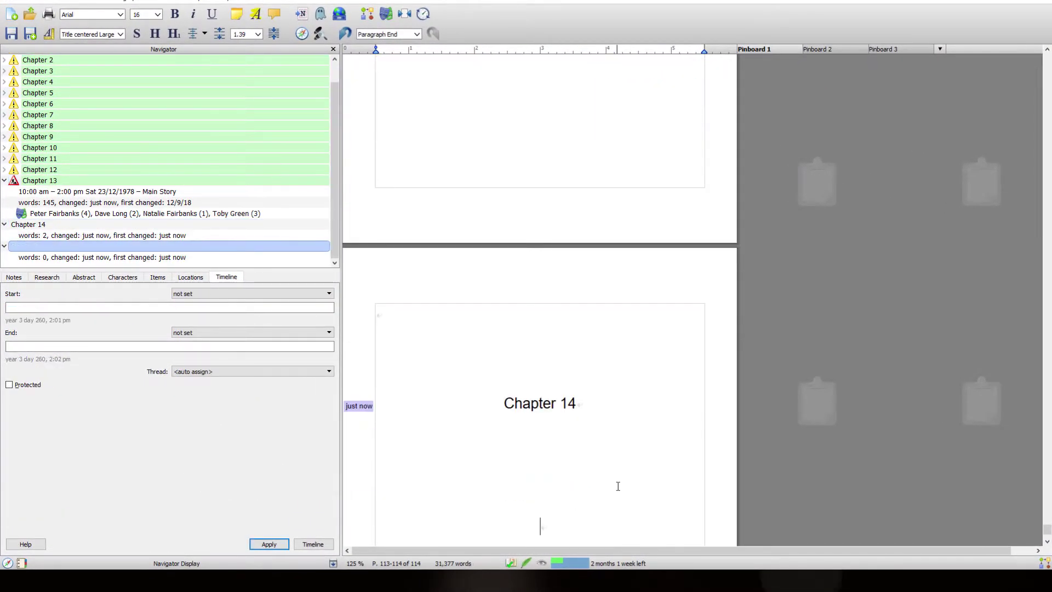
pyautogui.click(84, 39)
pyautogui.click(82, 43)
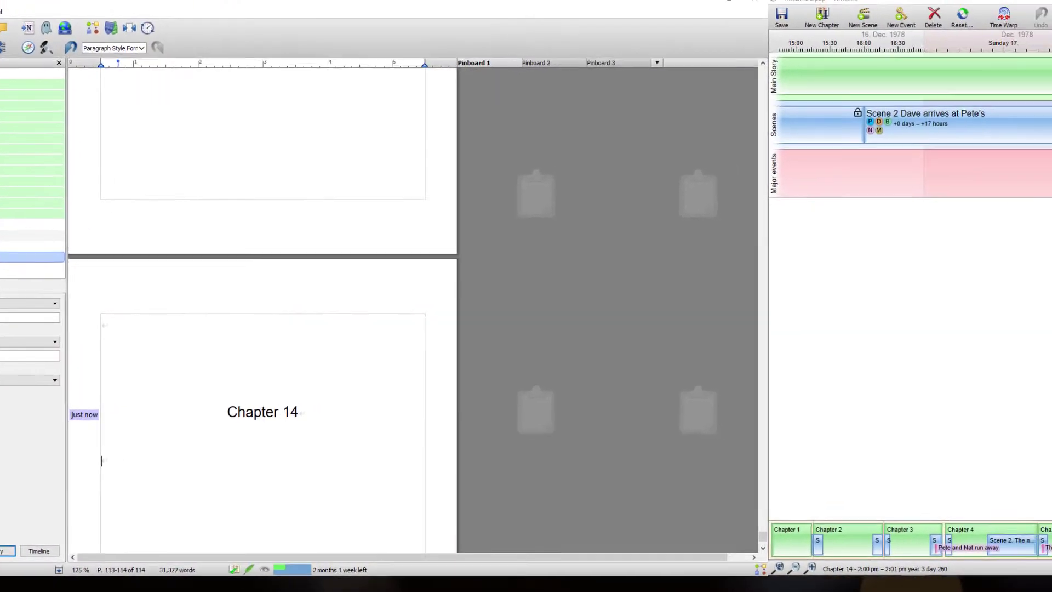
# Step: Set Chapter 14 to start when the previous chapter ends, beginning a +10-hour end duration
pyautogui.rightClick(851, 109)
pyautogui.click(851, 110)
pyautogui.rightClick(851, 110)
pyautogui.click(872, 118)
pyautogui.click(596, 271)
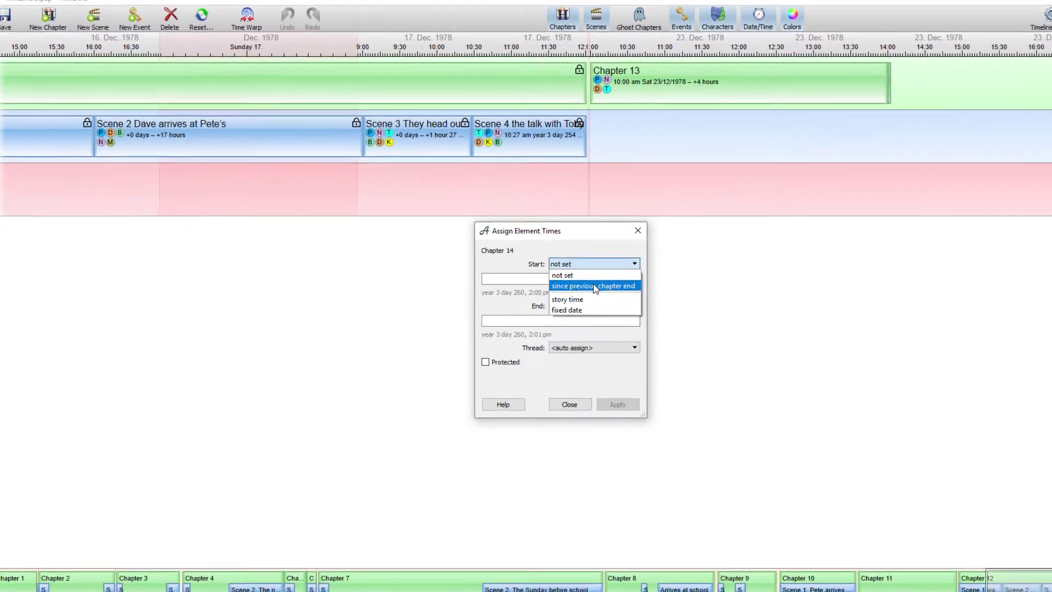
pyautogui.click(596, 286)
pyautogui.click(517, 320)
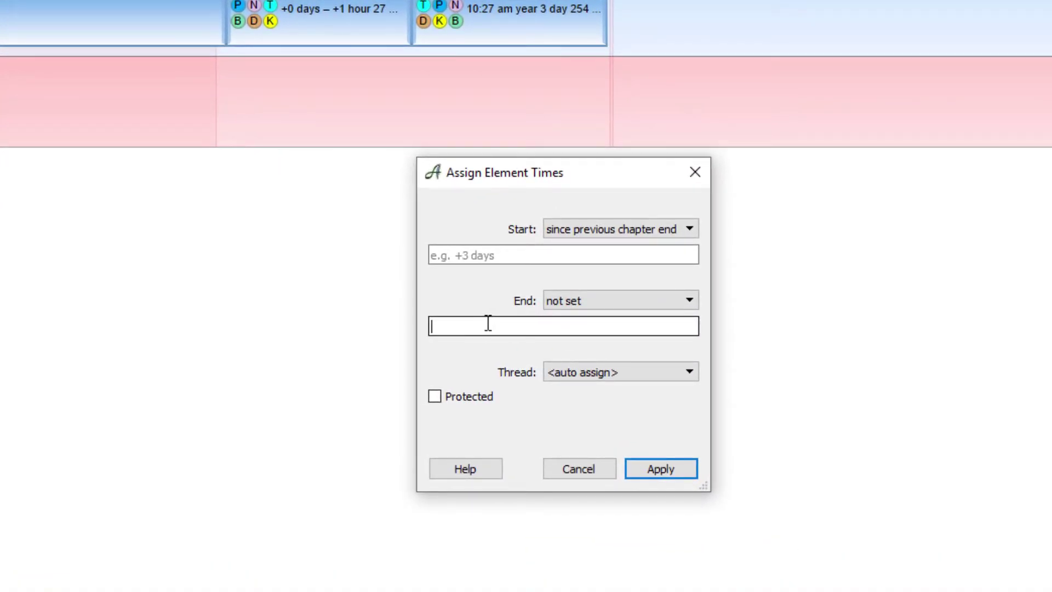
pyautogui.write('+10 hours')
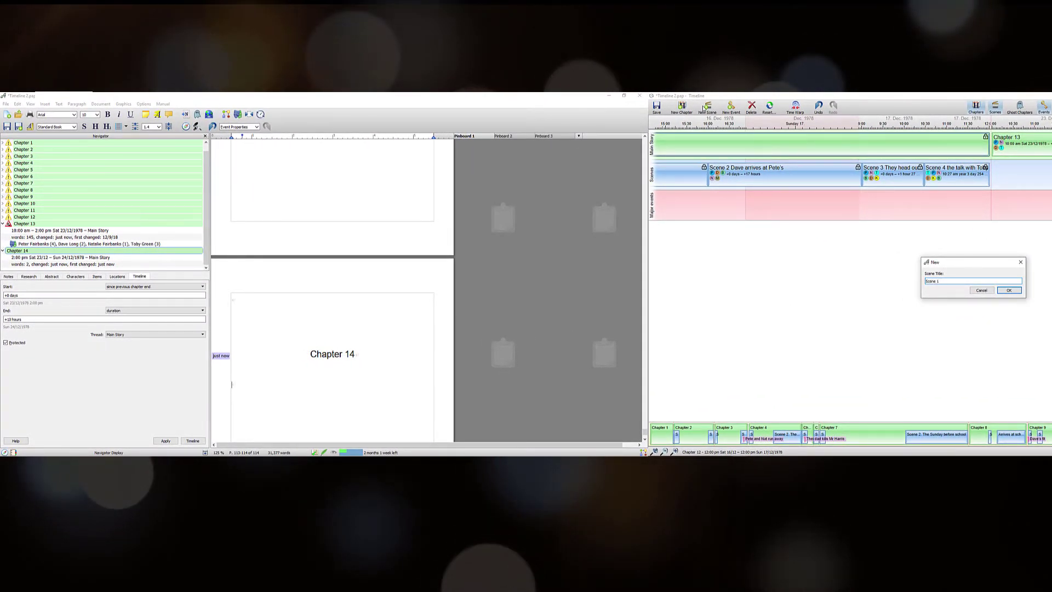
# Step: Confirm the new 'Scene 1' and place it in the Scenes thread
pyautogui.press('Return')
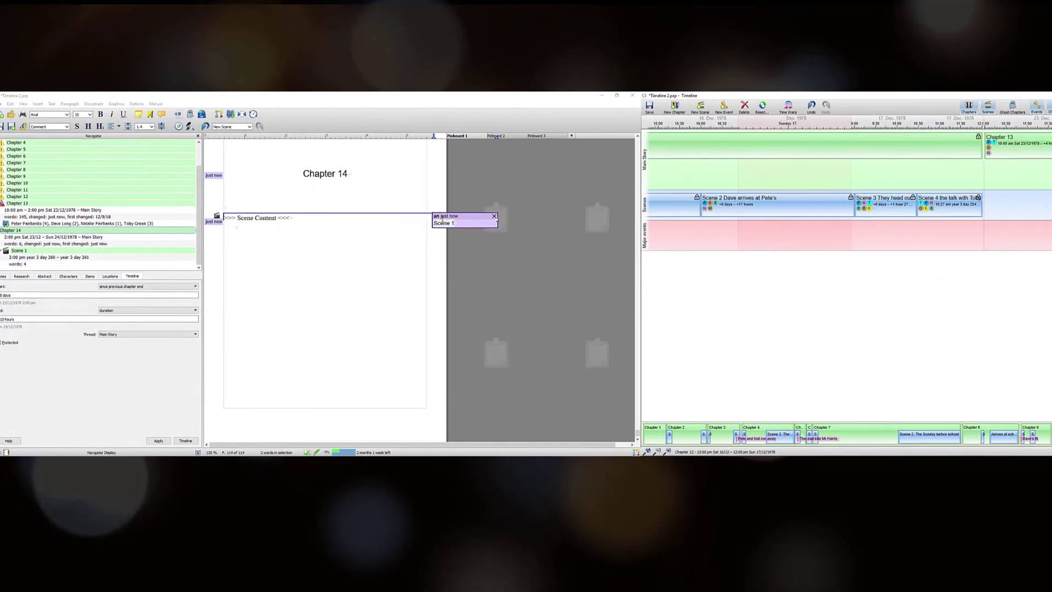
pyautogui.rightClick(974, 166)
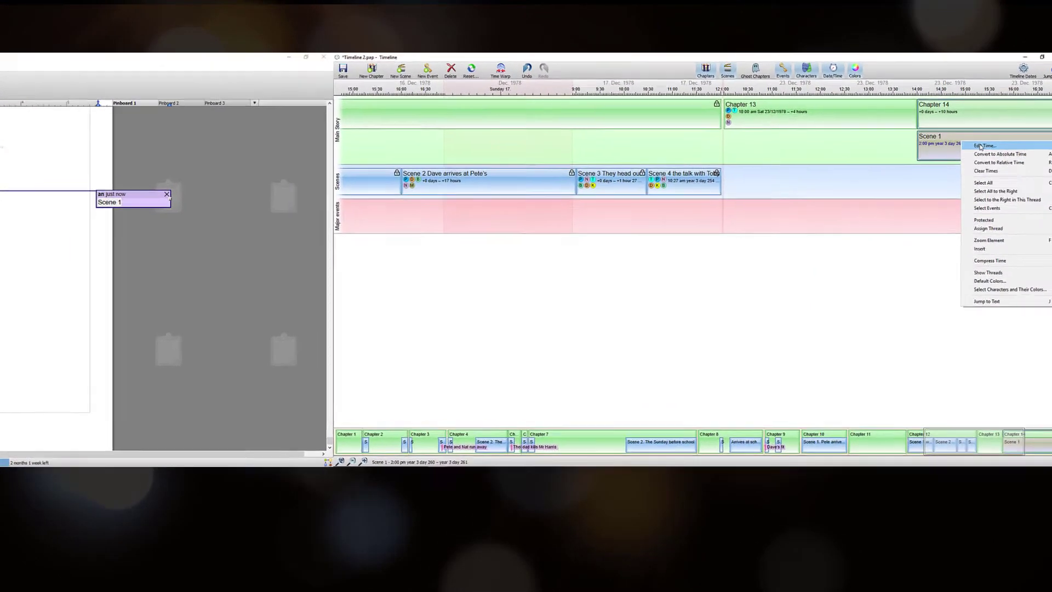
pyautogui.click(975, 167)
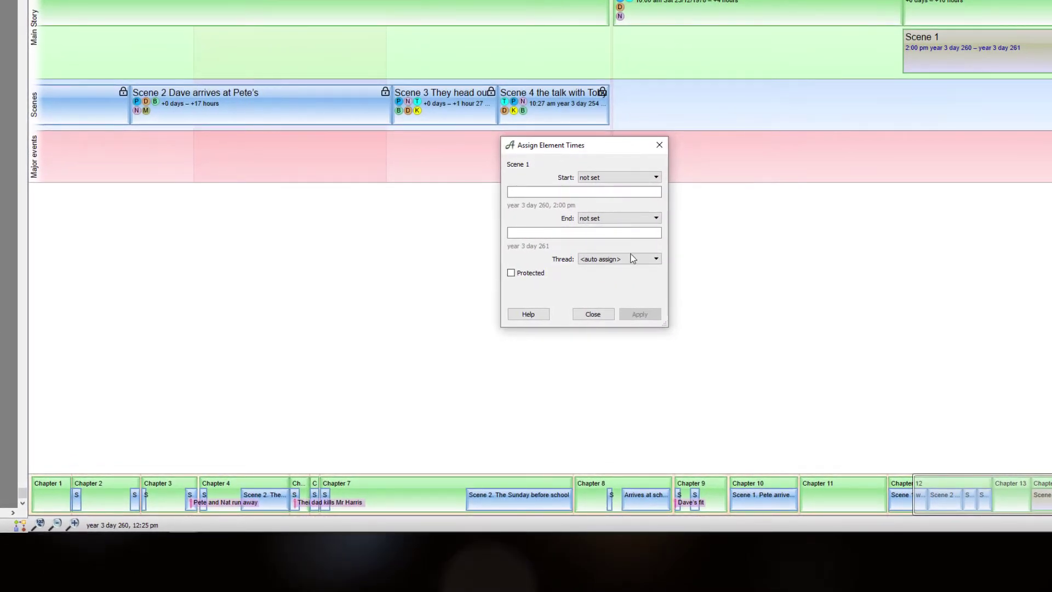
pyautogui.click(633, 259)
pyautogui.click(610, 294)
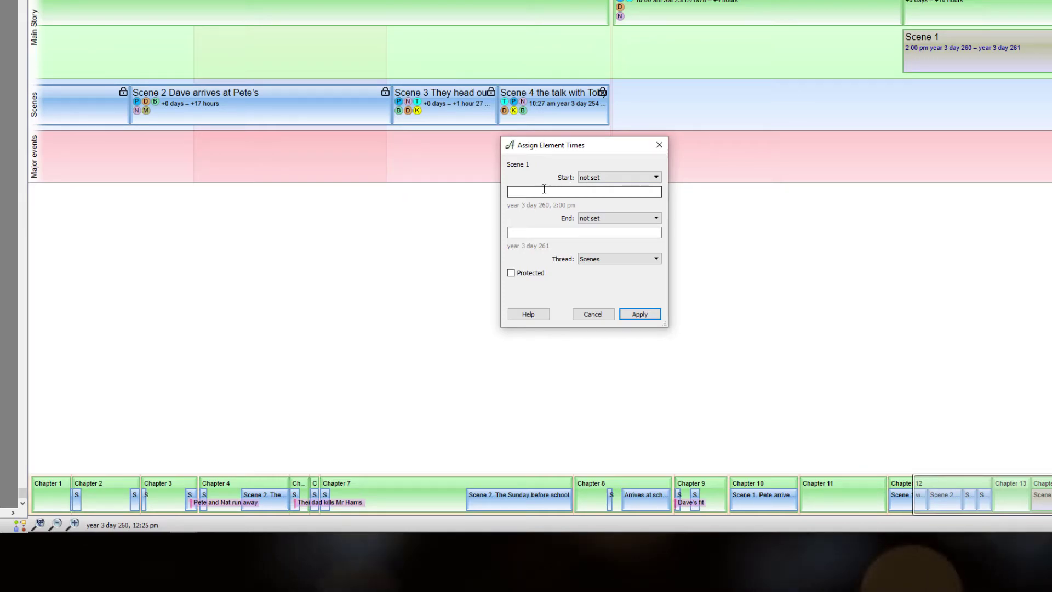
# Step: Set Scene 1 to start at the chapter start and prepare its end time
pyautogui.click(618, 177)
pyautogui.press('Down')
pyautogui.click(577, 217)
pyautogui.click(545, 228)
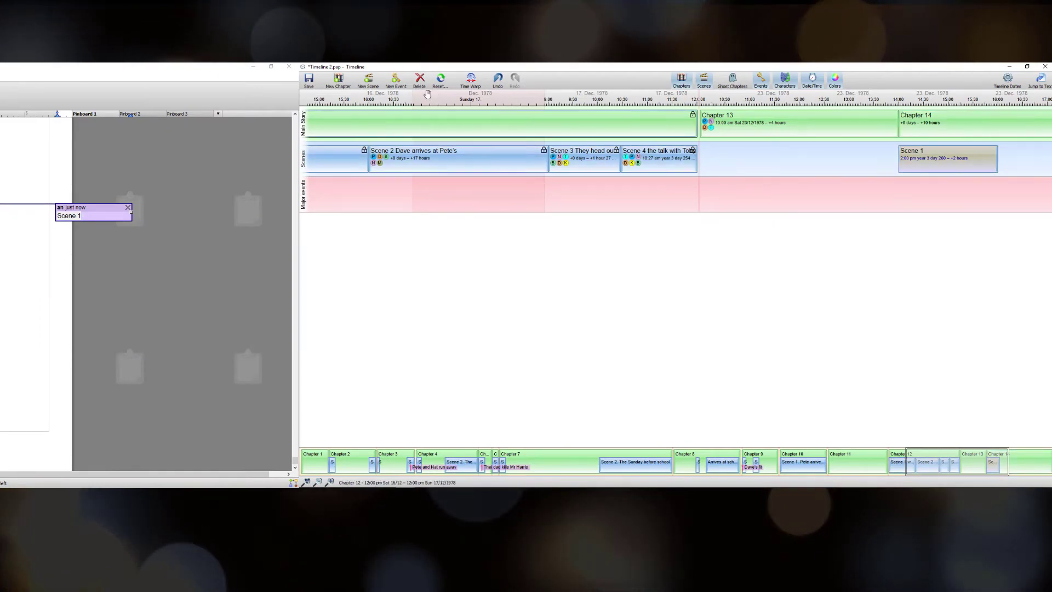
# Step: Create a new event named 'Event'
pyautogui.click(393, 84)
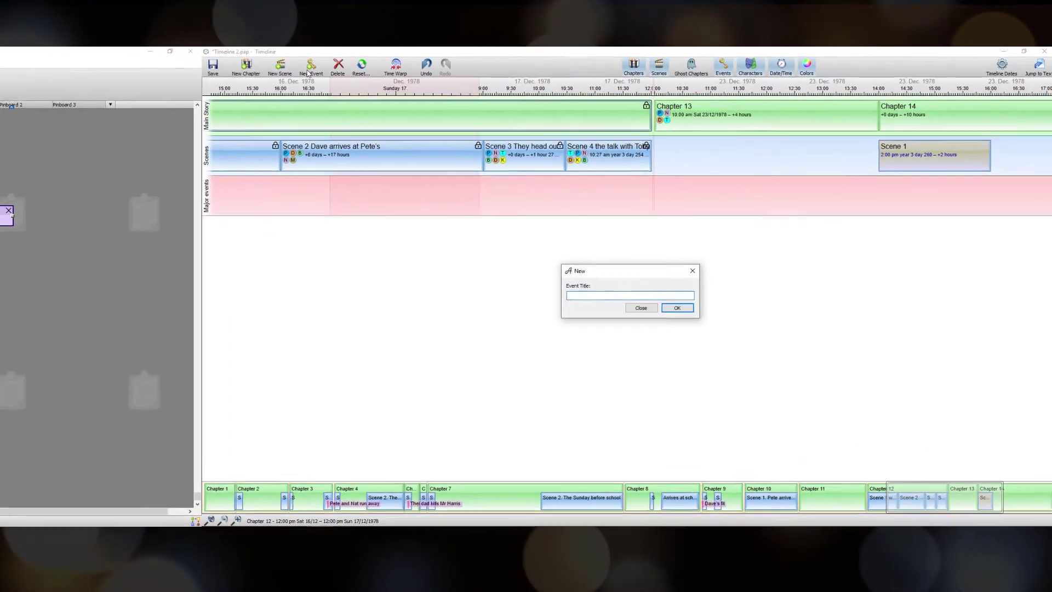
pyautogui.write('Event')
pyautogui.press('Return')
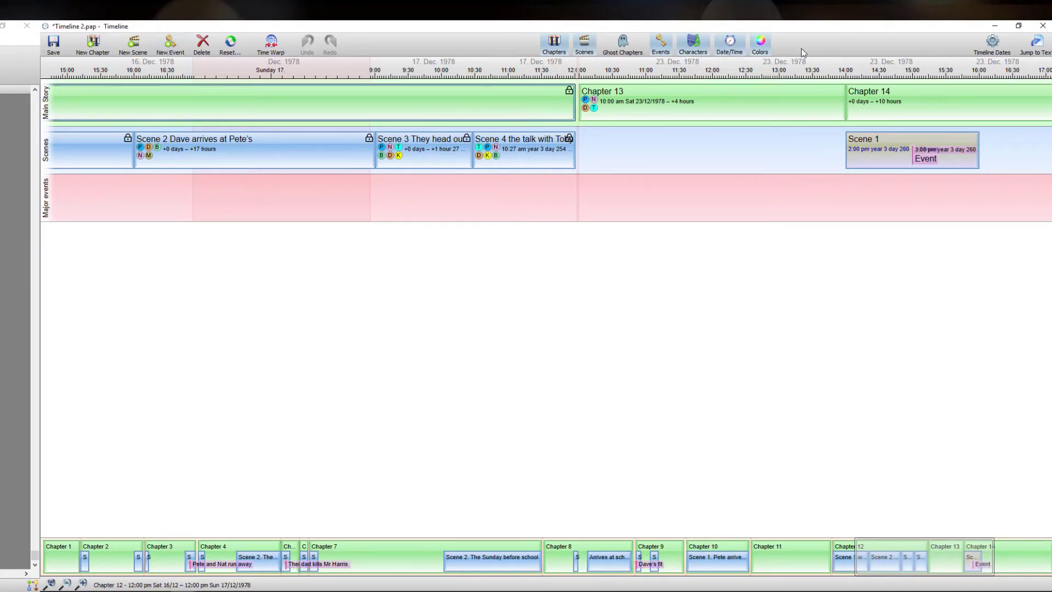
# Step: Time the Event at +20 minutes since chapter start on Major events, marked key and protected
pyautogui.rightClick(913, 160)
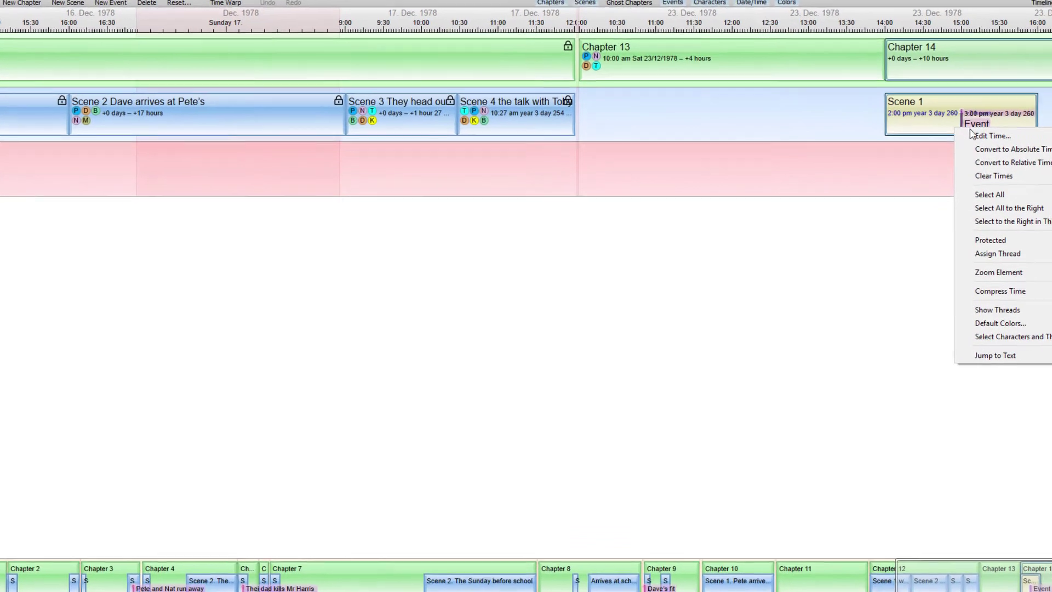
pyautogui.click(976, 134)
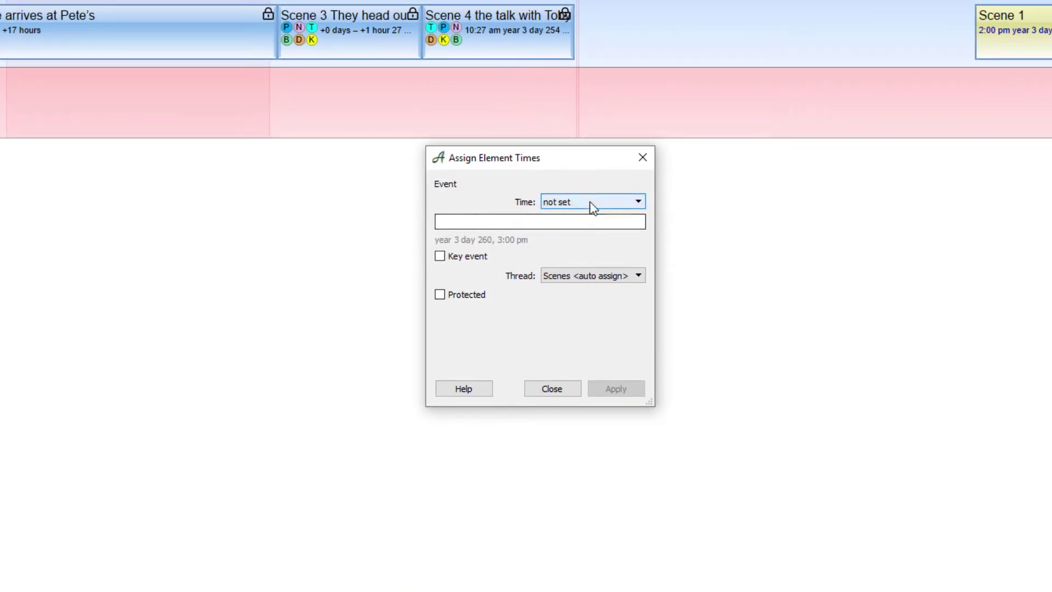
pyautogui.click(593, 207)
pyautogui.click(601, 236)
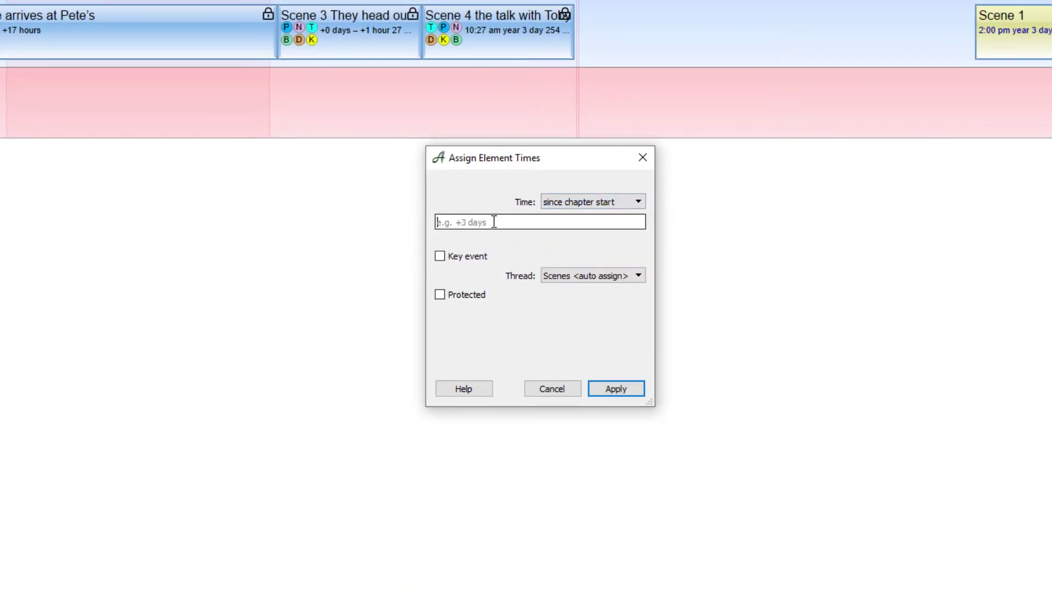
pyautogui.write('+ 20 minute')
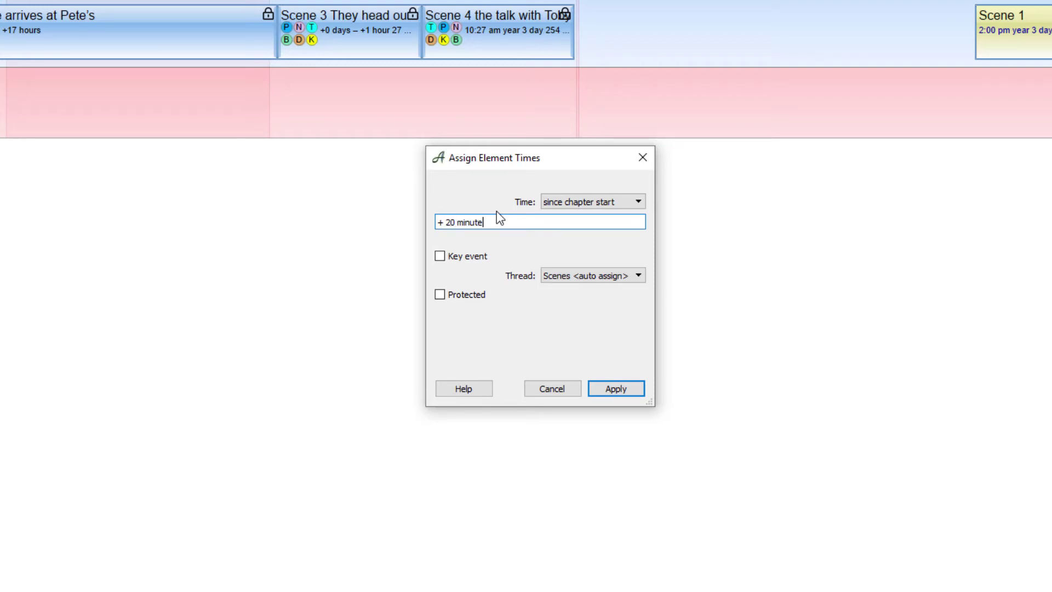
pyautogui.write('s')
pyautogui.click(617, 277)
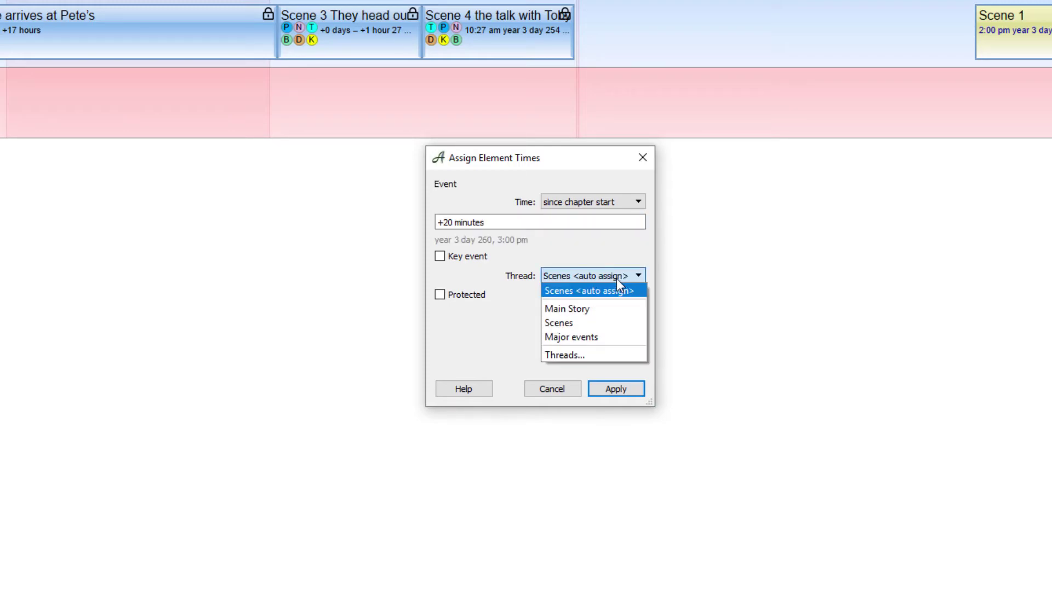
pyautogui.click(582, 336)
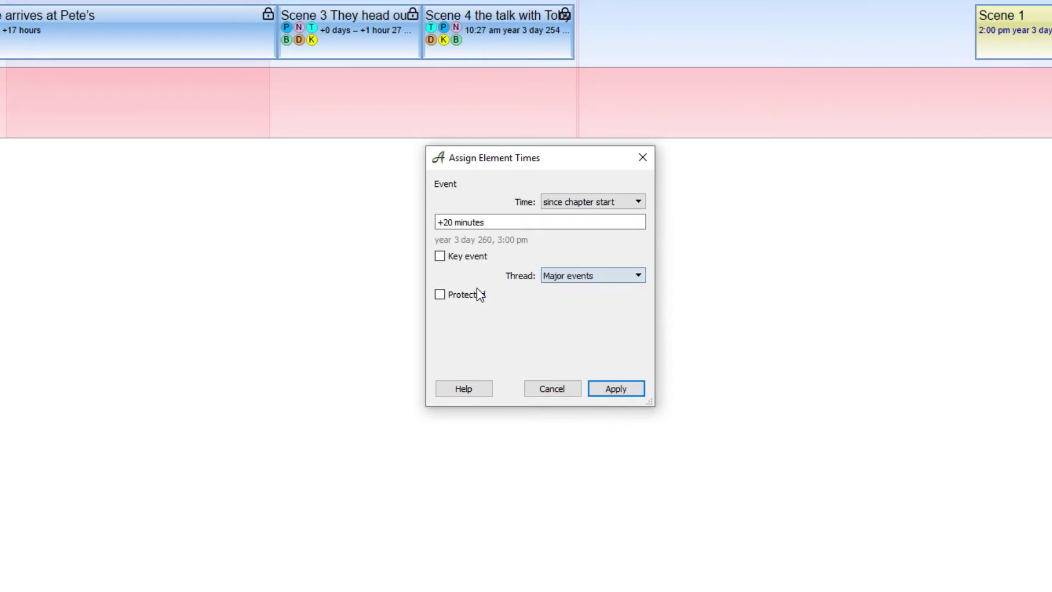
pyautogui.click(465, 256)
pyautogui.click(615, 385)
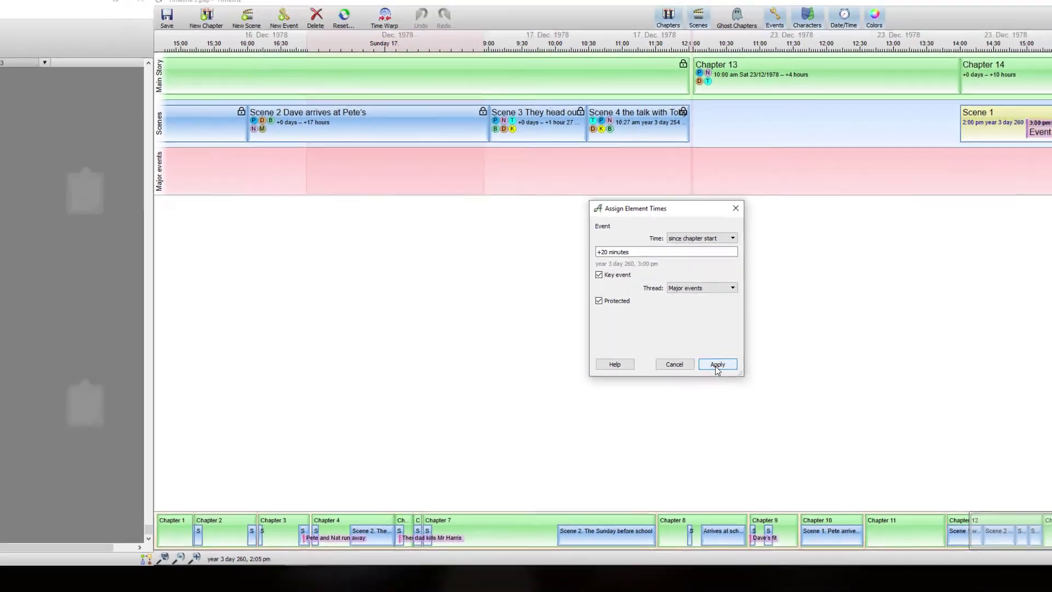